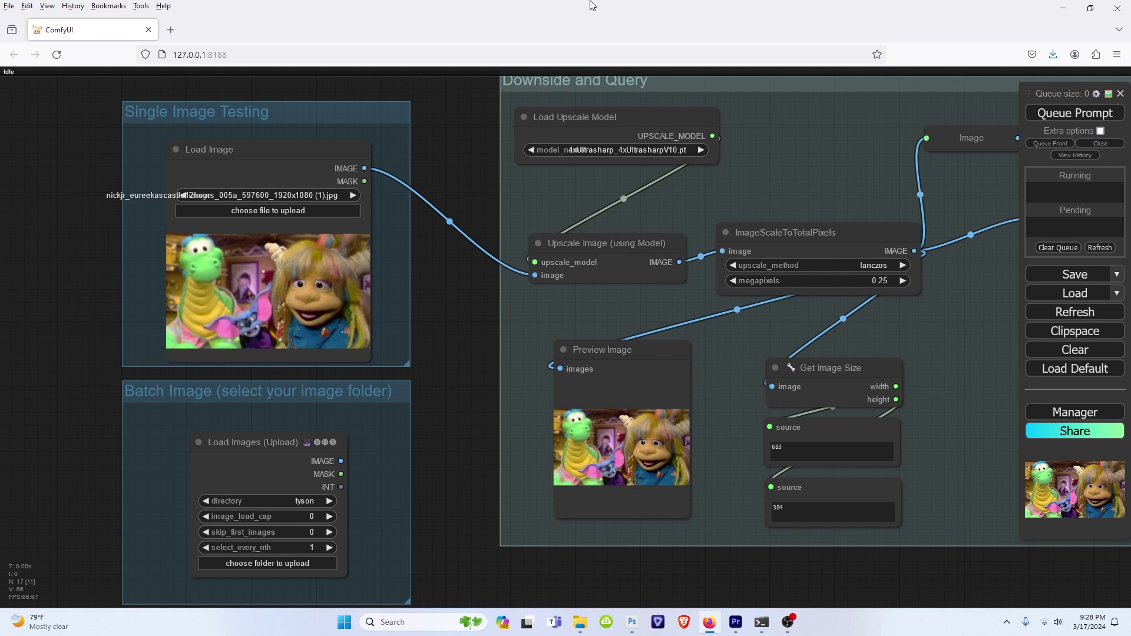
- Review the available upscale models and the Moondream Interrogator, Show Text and SUPIR_Upscale nodes
scroll(633, 165, "up", 5)
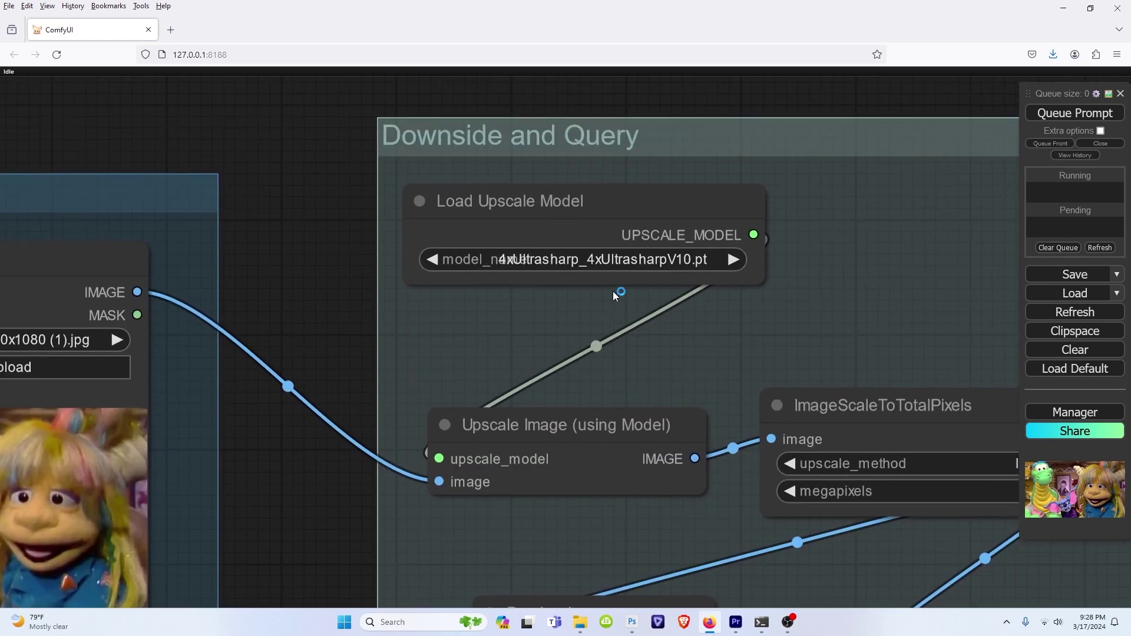
left_click(551, 261)
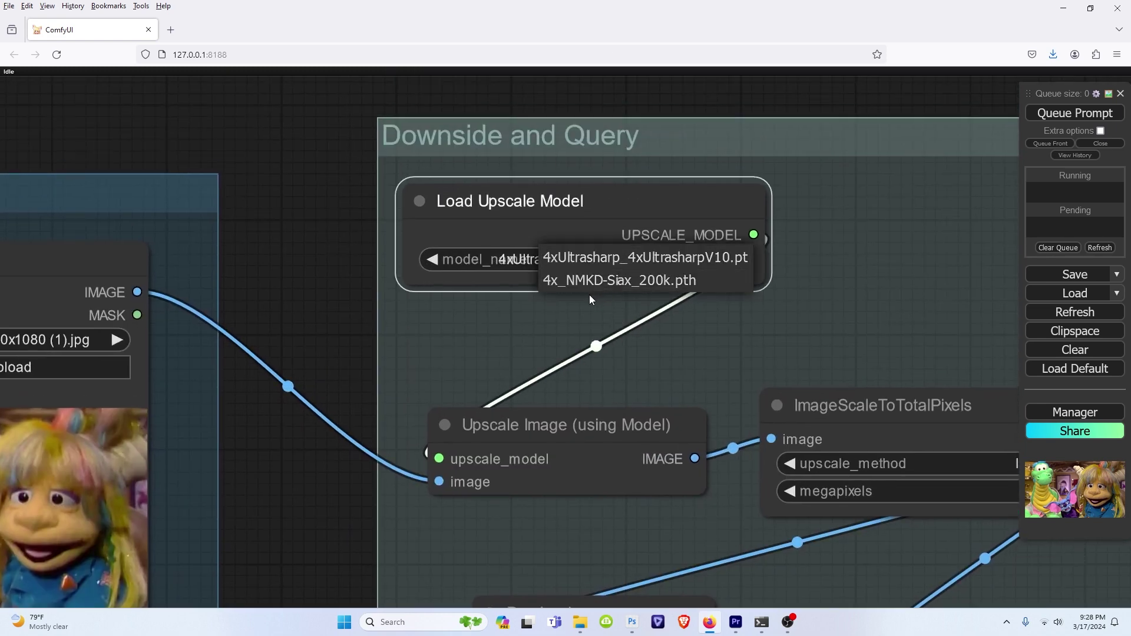
left_click_drag(543, 322, 854, 245)
scroll(772, 445, "down", 3)
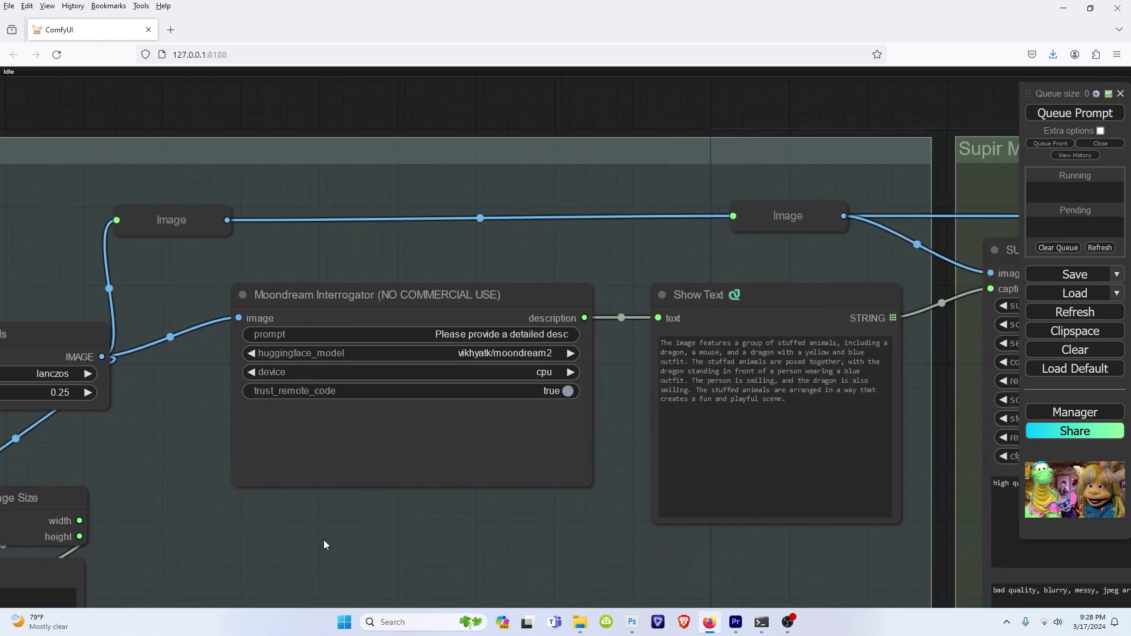
left_click_drag(470, 407, 446, 396)
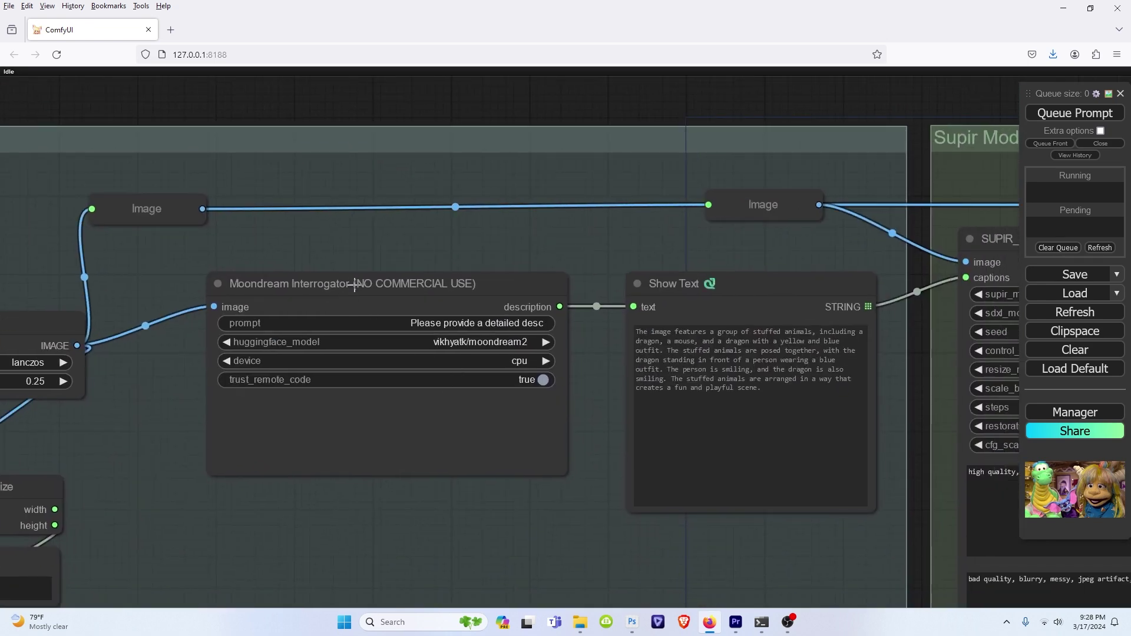
left_click(471, 295)
left_click(797, 283)
left_click_drag(823, 249, 142, 157)
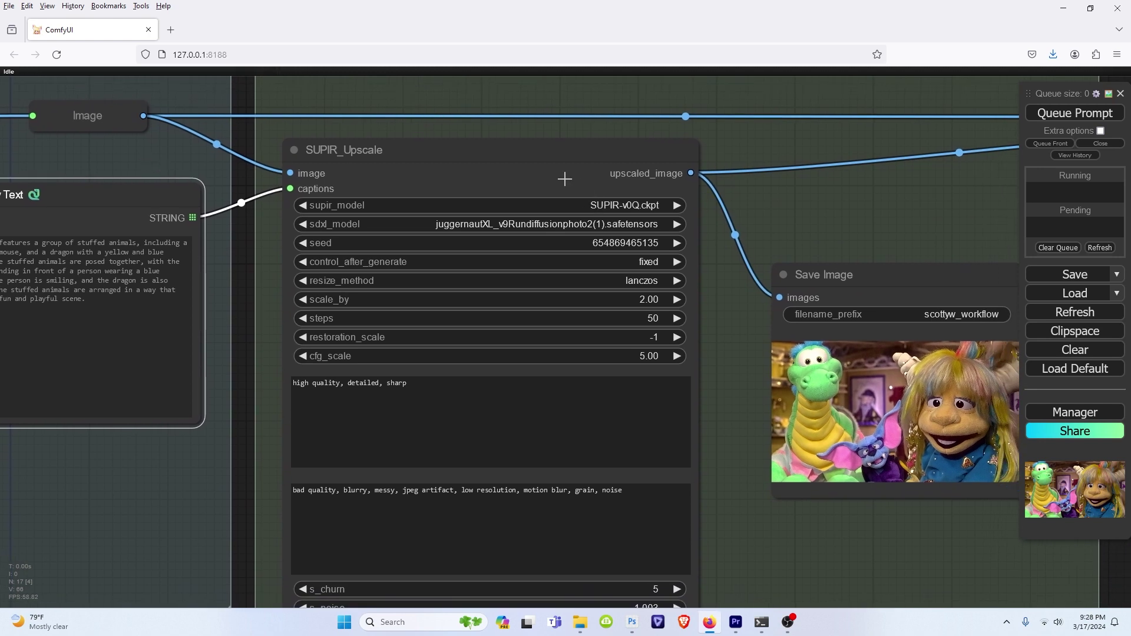
left_click(560, 177)
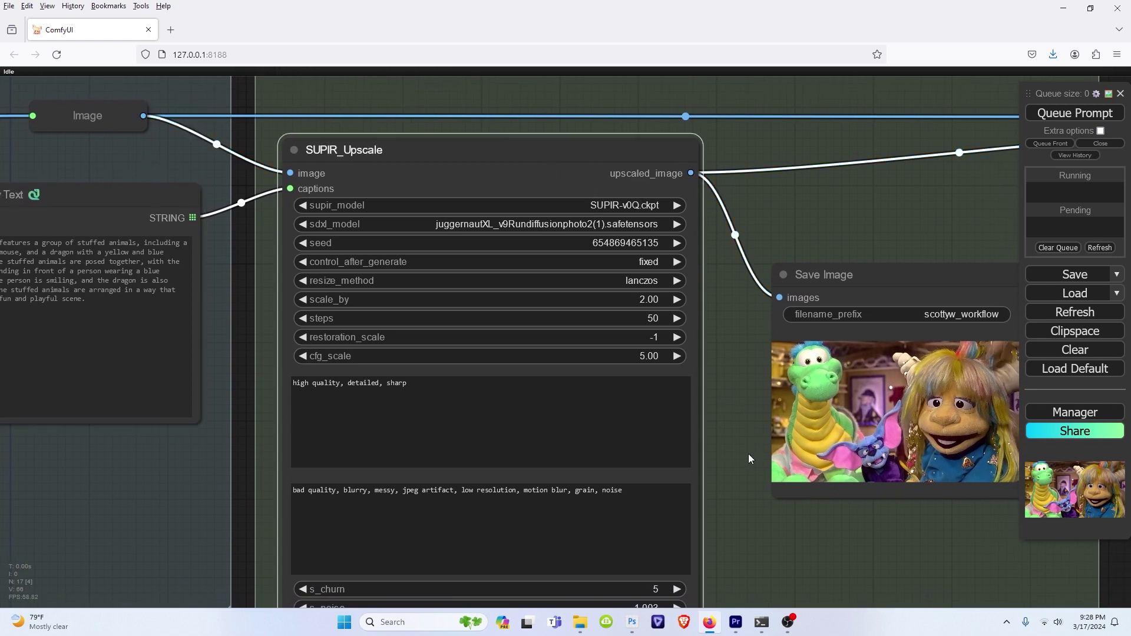
- Connect the batch Load Images IMAGE output to the Upscale Image node's image input
left_click_drag(741, 442, 652, 407)
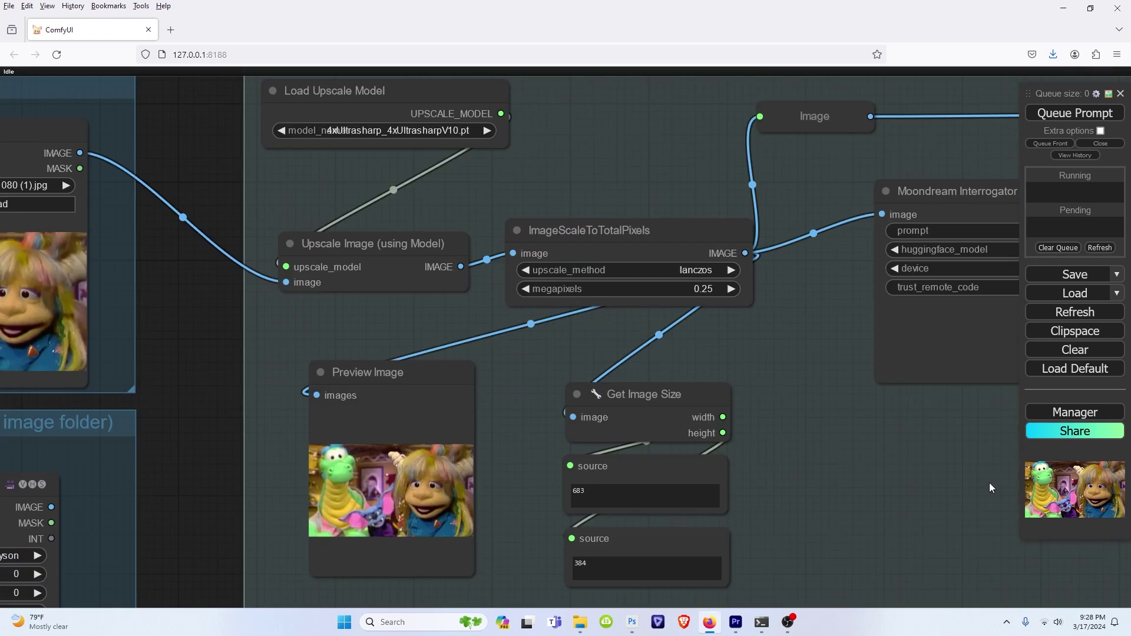
left_click_drag(253, 362, 551, 347)
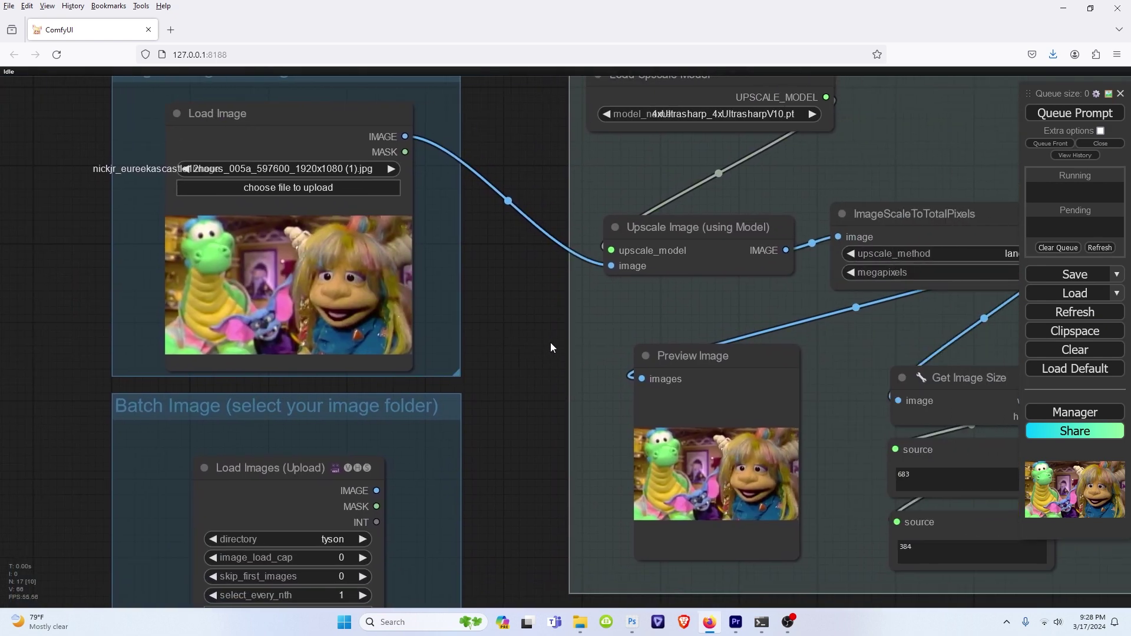
left_click_drag(554, 422, 555, 383)
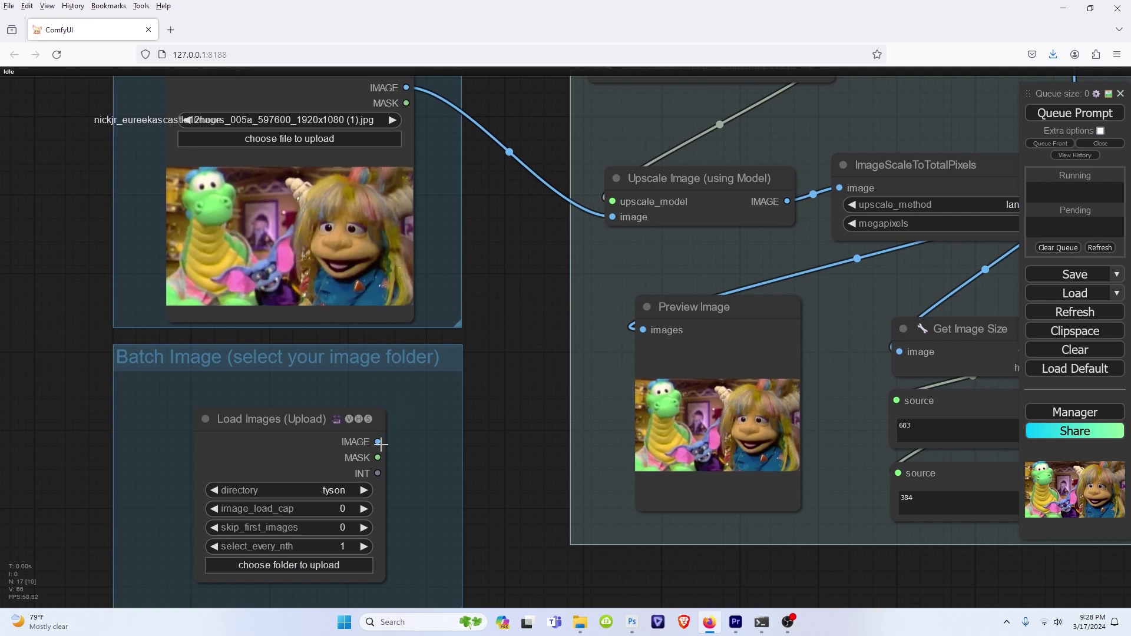
left_click_drag(498, 263, 628, 383)
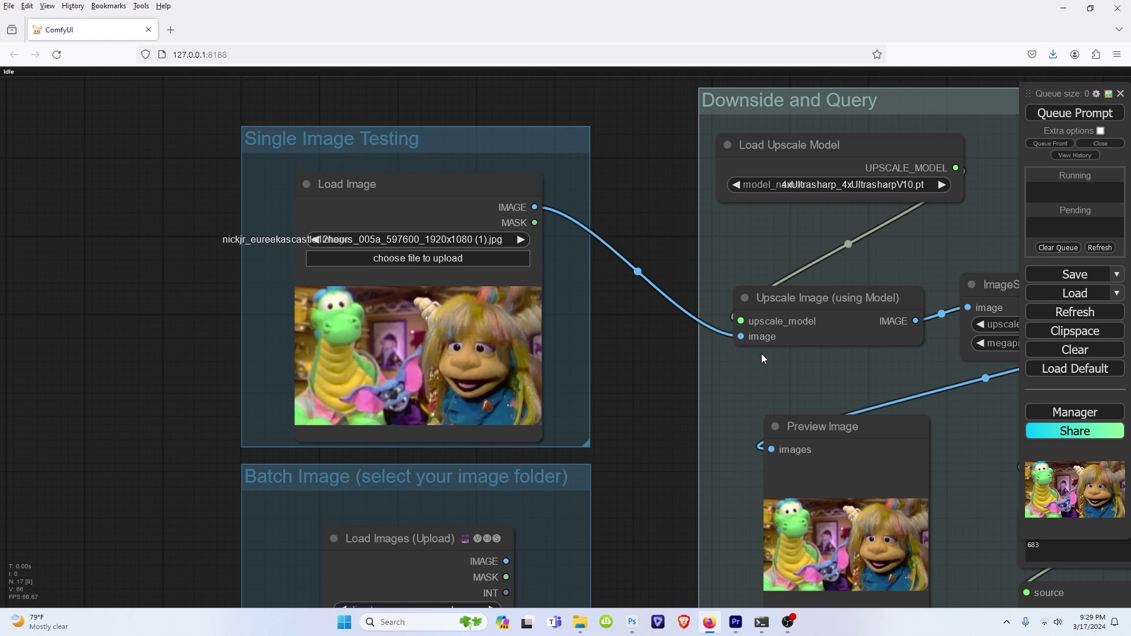
left_click_drag(612, 386, 603, 302)
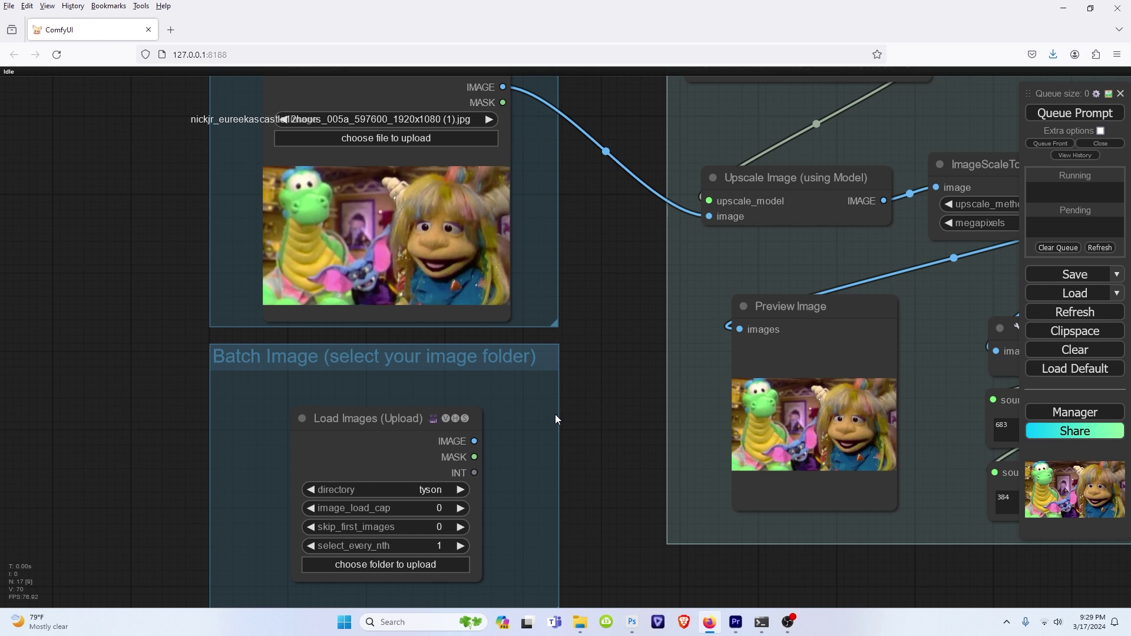
left_click_drag(474, 441, 496, 445)
left_click_drag(575, 401, 709, 217)
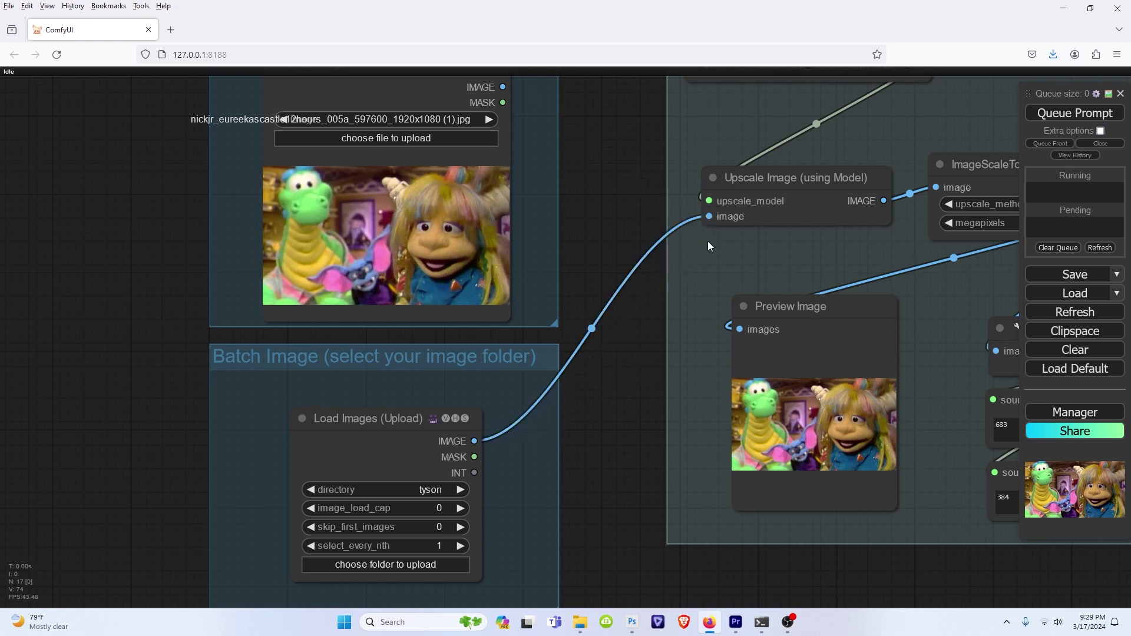
- Choose the tyson folder for upload and accept the notice that it already exists
left_click(392, 565)
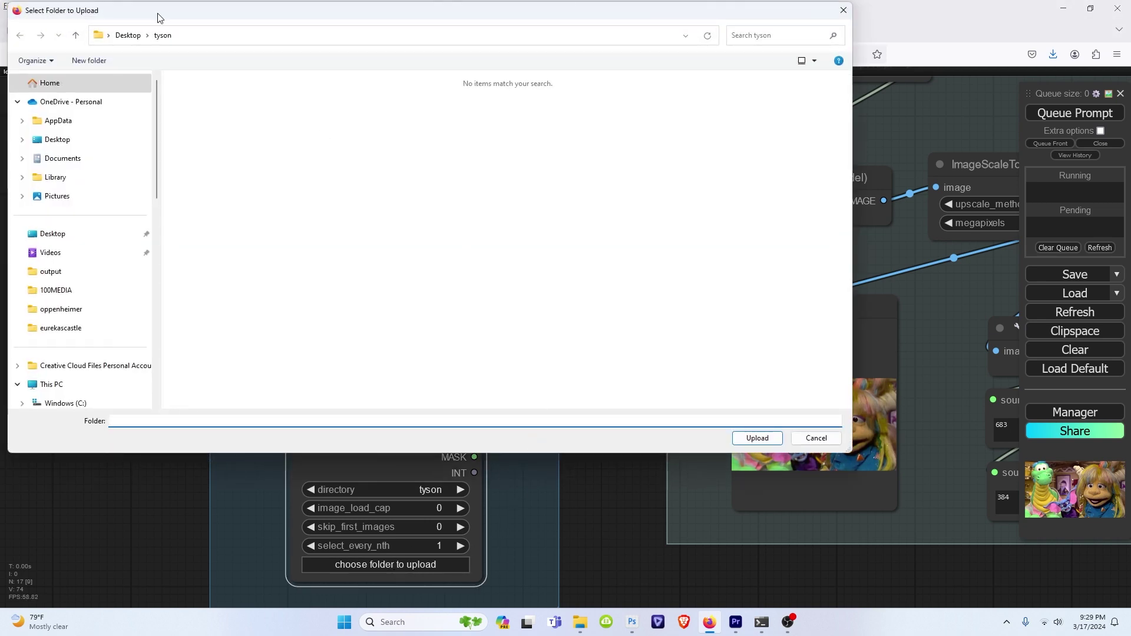
left_click(757, 439)
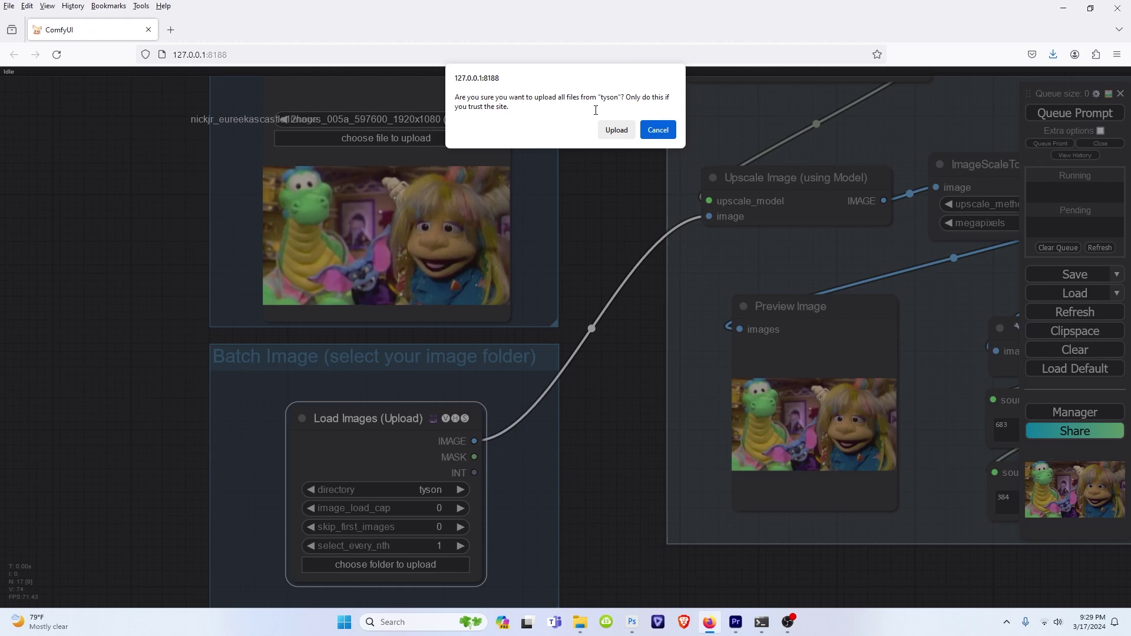
left_click(608, 130)
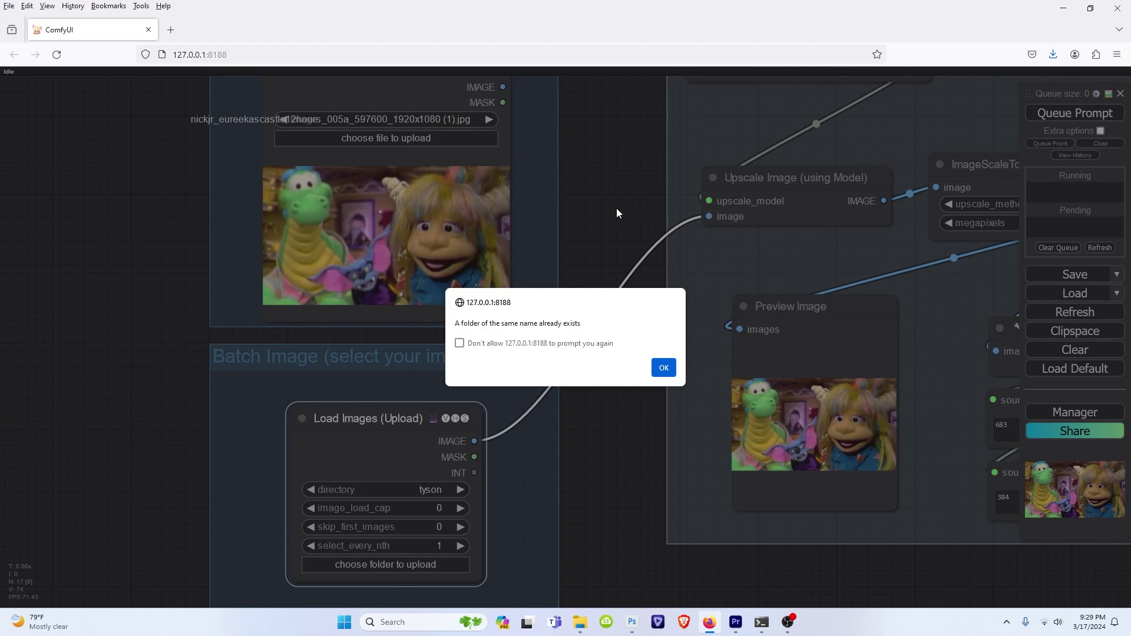
left_click(665, 368)
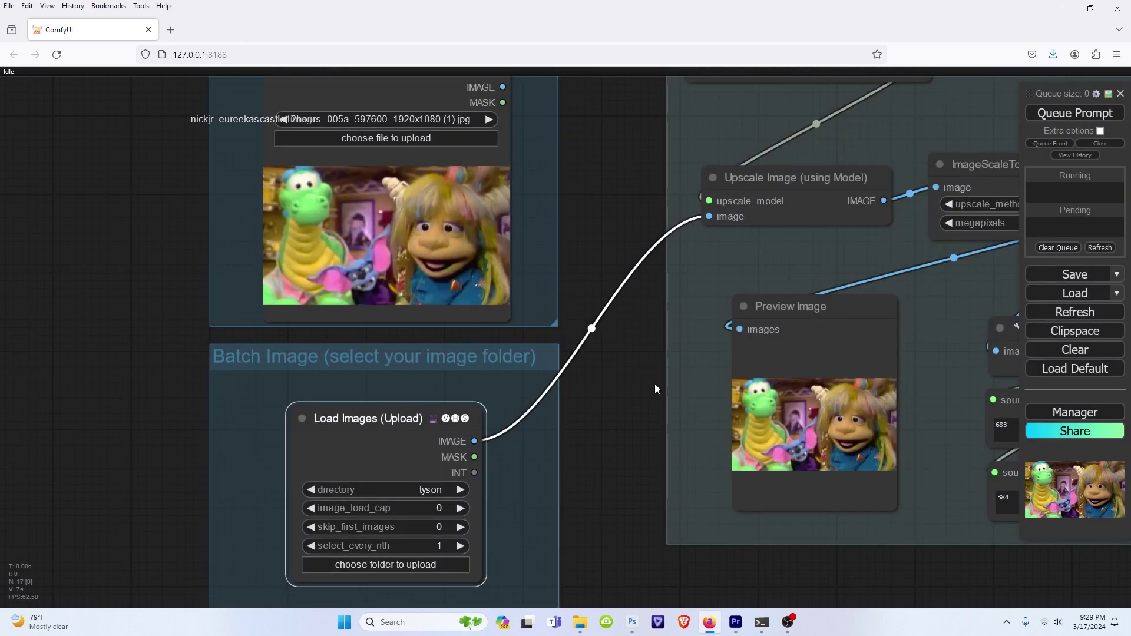
left_click_drag(655, 383, 539, 398)
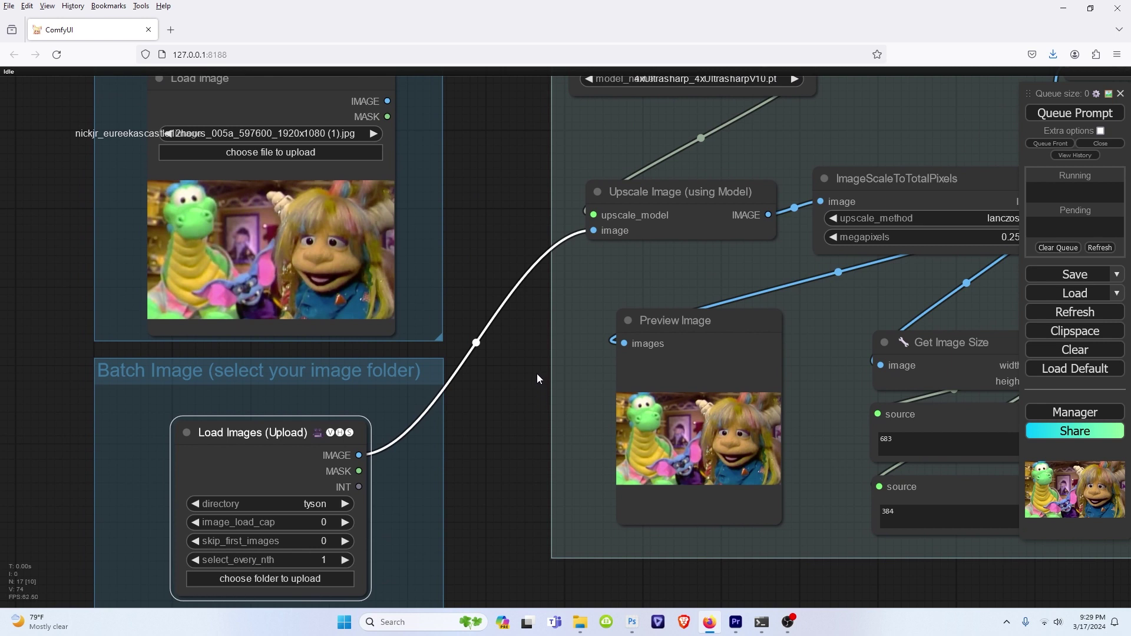
left_click_drag(537, 374, 236, 448)
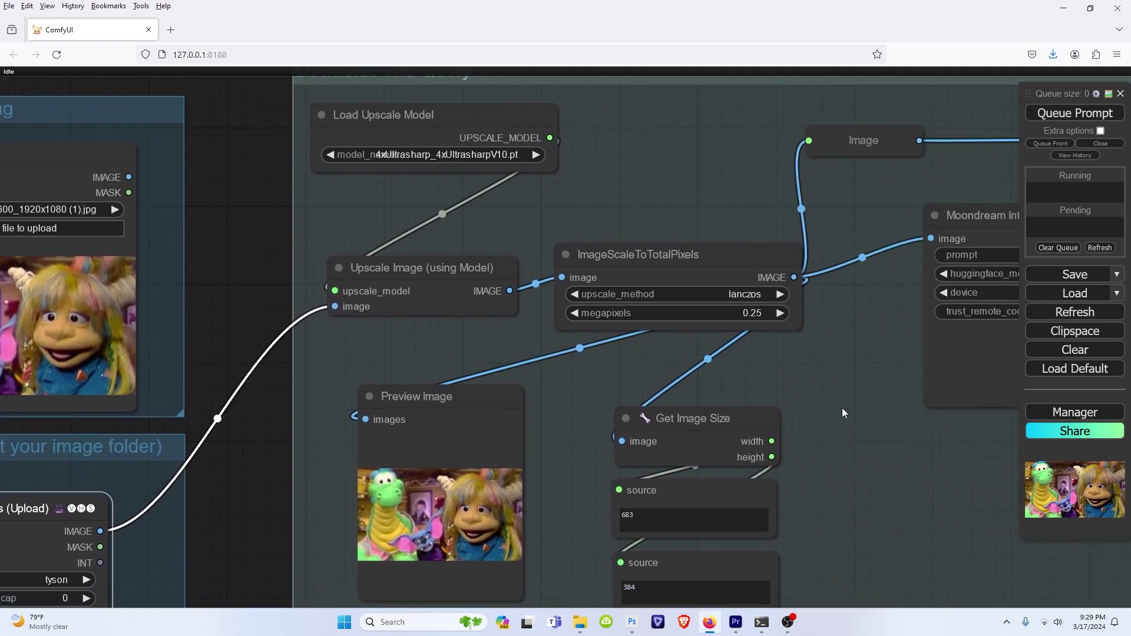
left_click_drag(843, 408, 308, 419)
left_click_drag(649, 445, 512, 482)
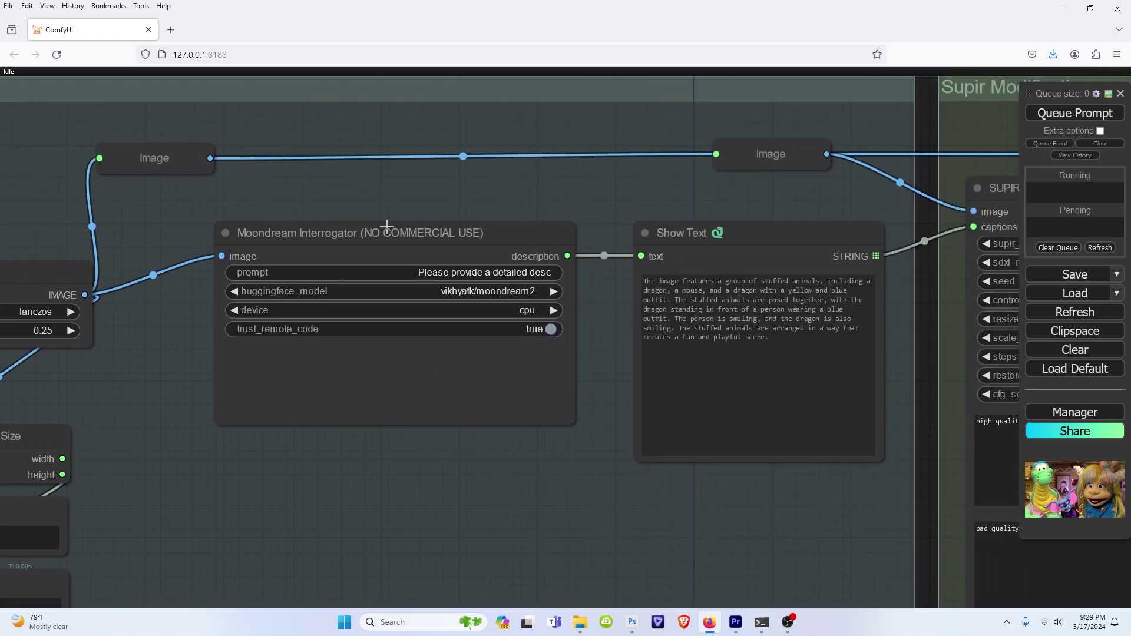
scroll(612, 186, "right", 3)
scroll(779, 328, "up", 1)
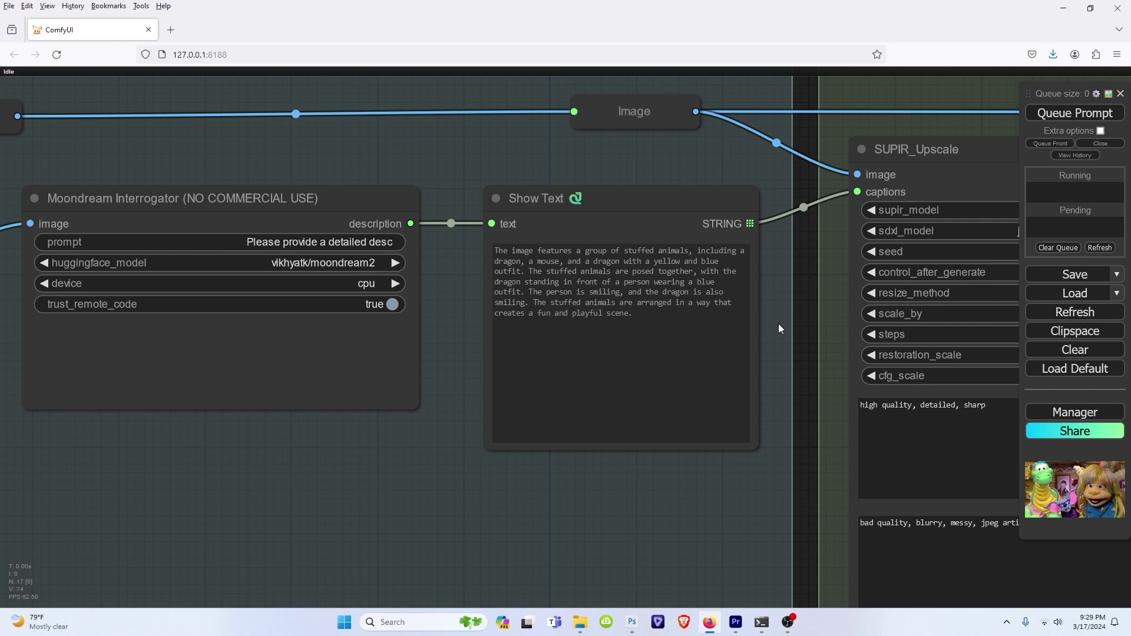
scroll(779, 329, "up", 7)
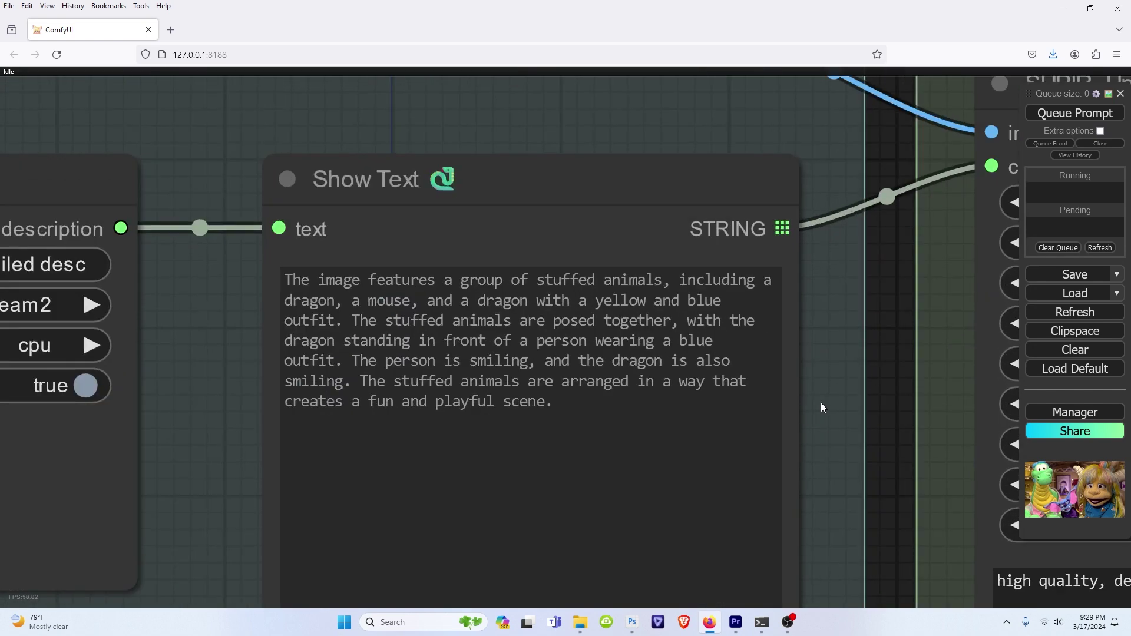
left_click_drag(822, 402, 858, 350)
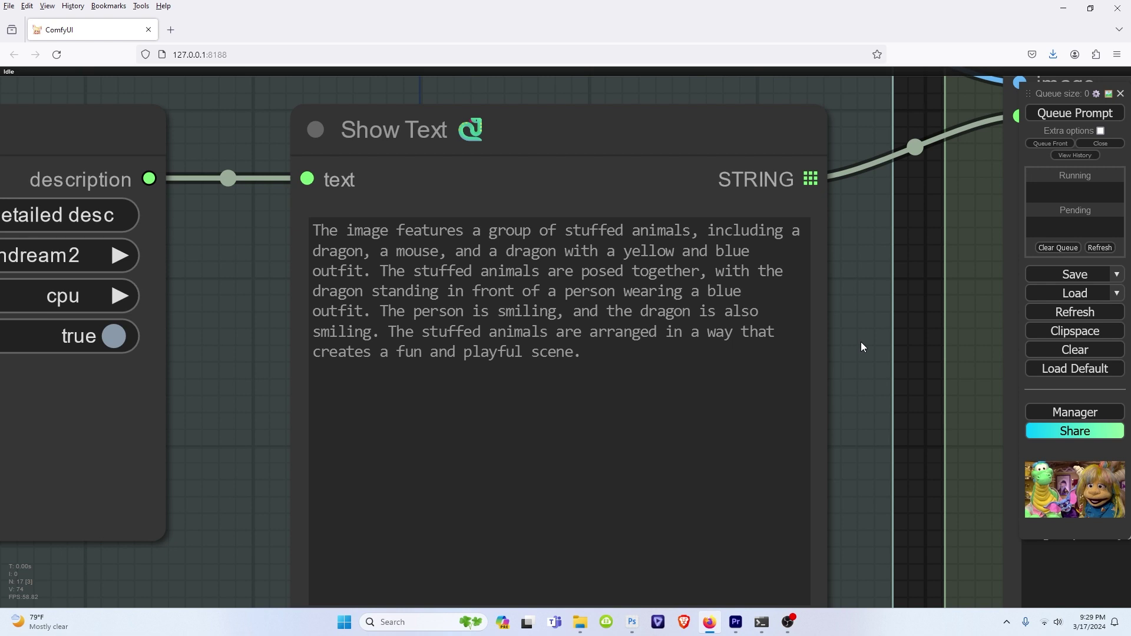
scroll(861, 343, "down", 5)
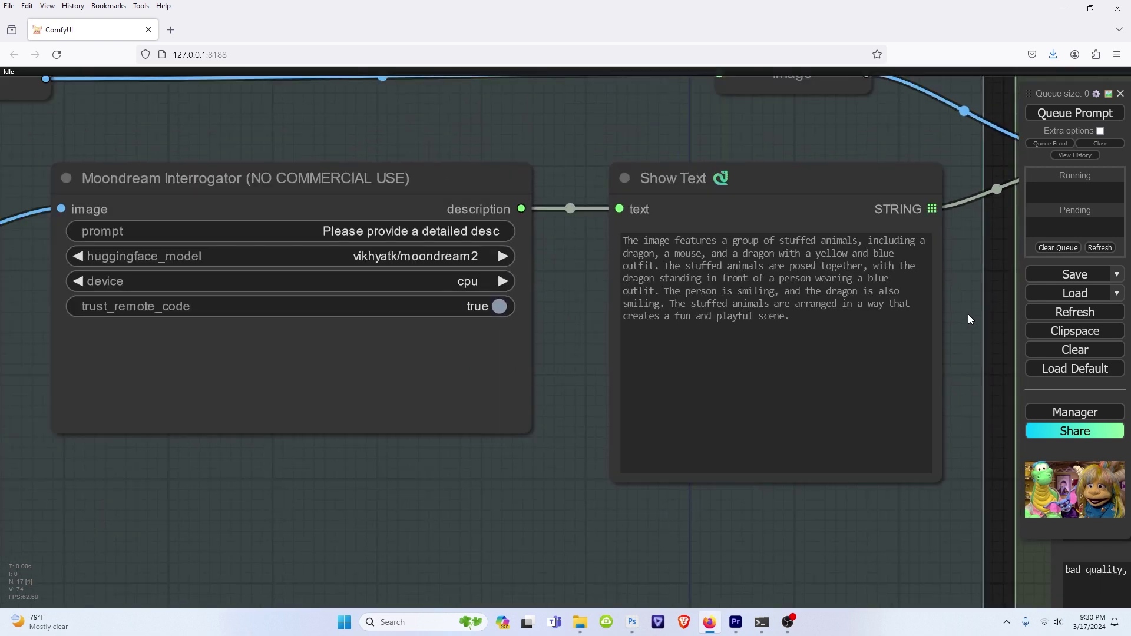
- Set both the Moondream Interrogator node and the Show Text node to Bypass
right_click(421, 172)
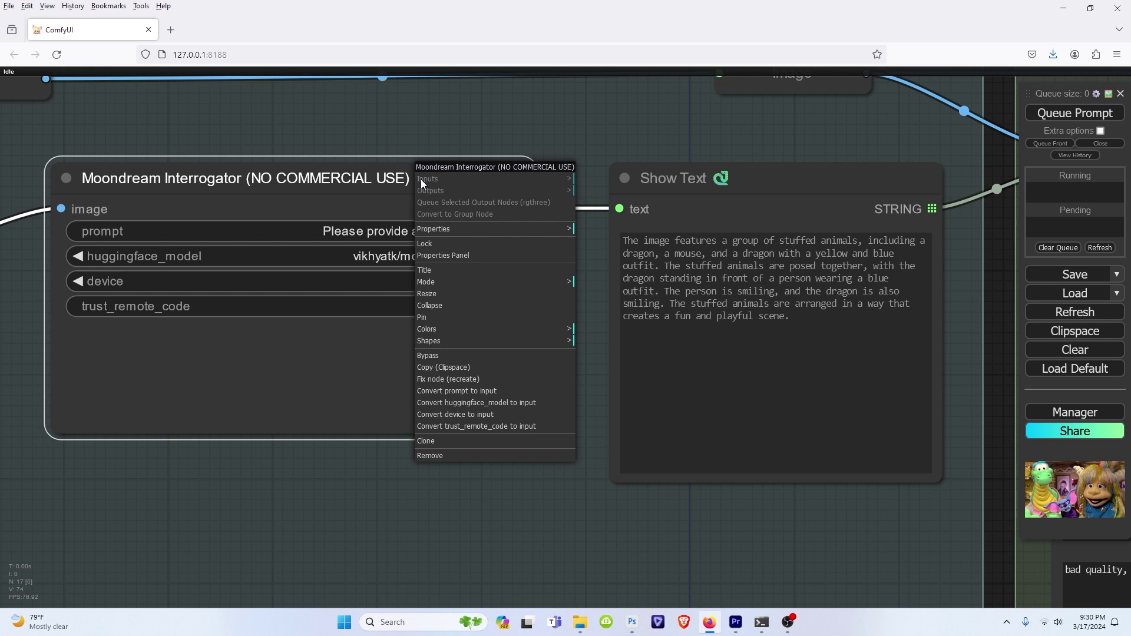
left_click(453, 357)
right_click(791, 184)
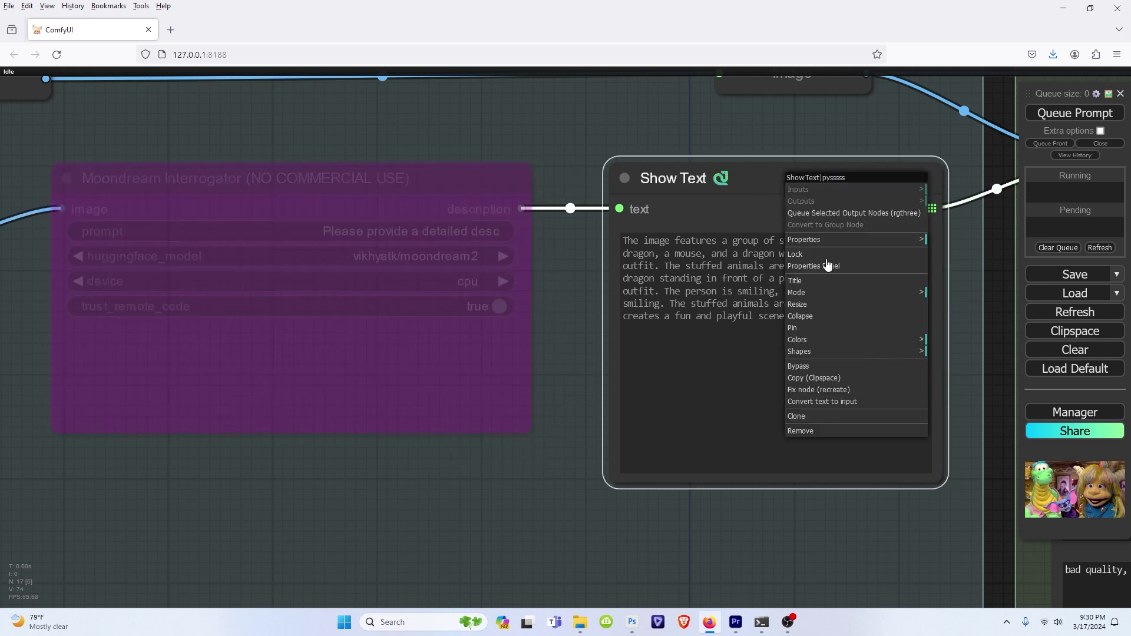
left_click(807, 365)
left_click_drag(973, 310, 480, 362)
- Add a comma to the SUPIR positive prompt and select the whole Show Text caption
left_click(732, 422)
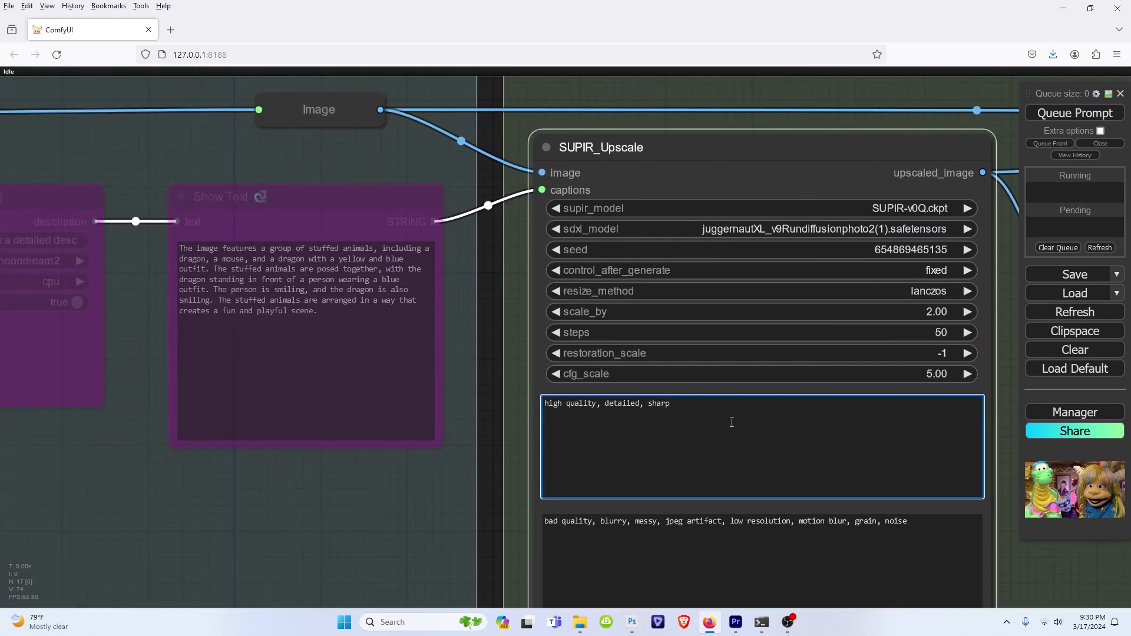
type(",")
left_click_drag(464, 366, 631, 416)
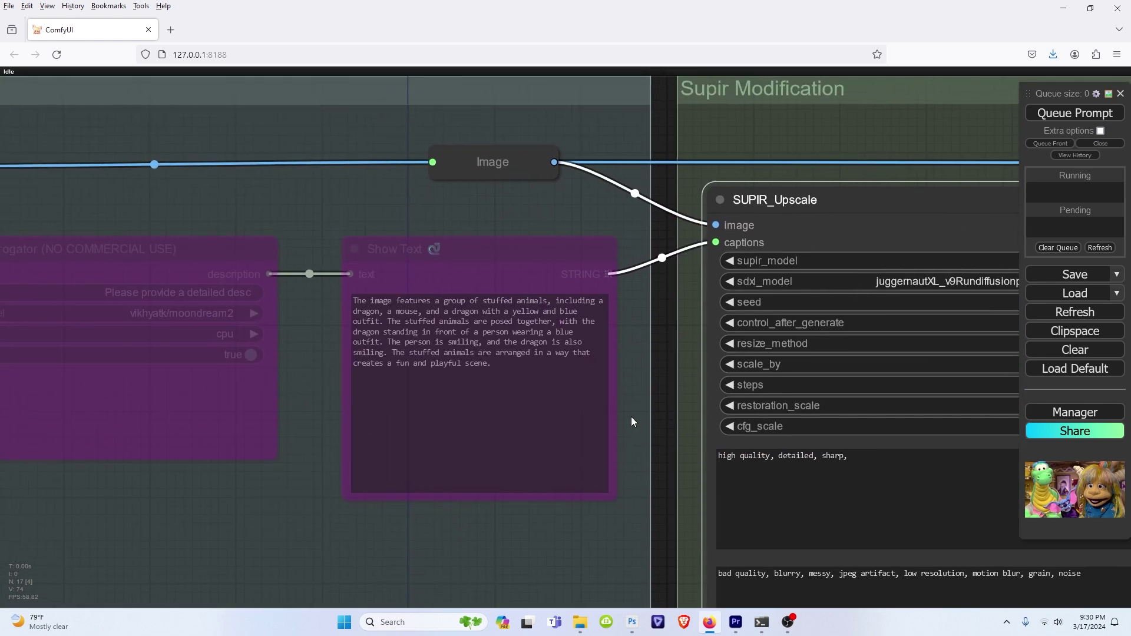
scroll(632, 416, "up", 2)
left_click_drag(520, 372, 295, 276)
key("ctrl+c")
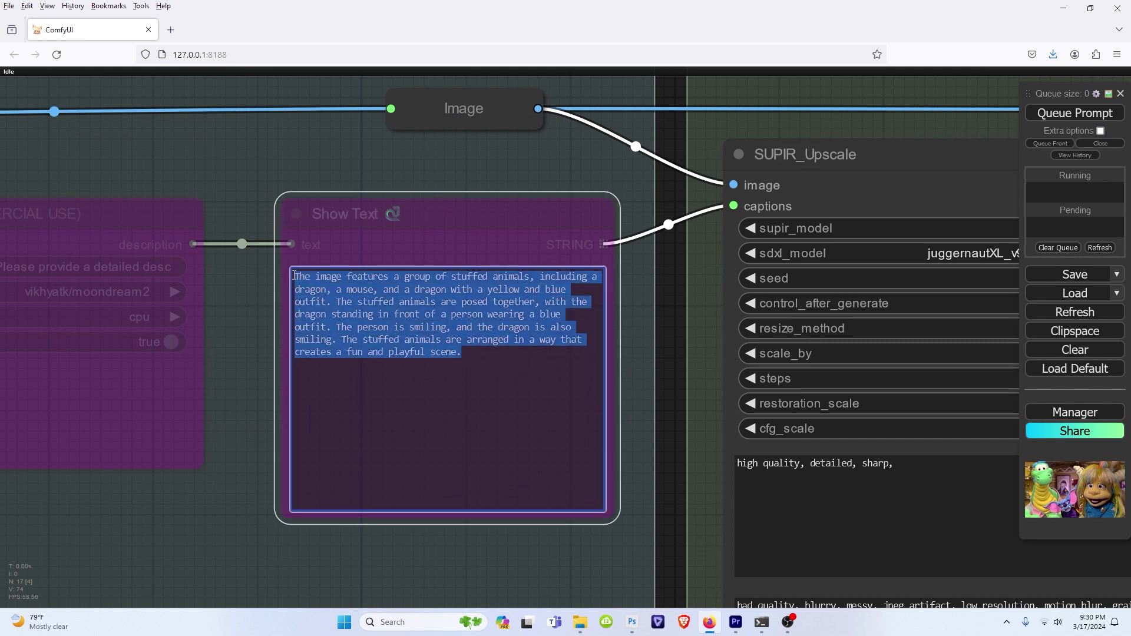
left_click_drag(932, 473, 602, 322)
- Paste the caption at the prompt's end and delete 'The person is smiling, and the dragon is also smiling.'
left_click(638, 333)
key("ctrl+v")
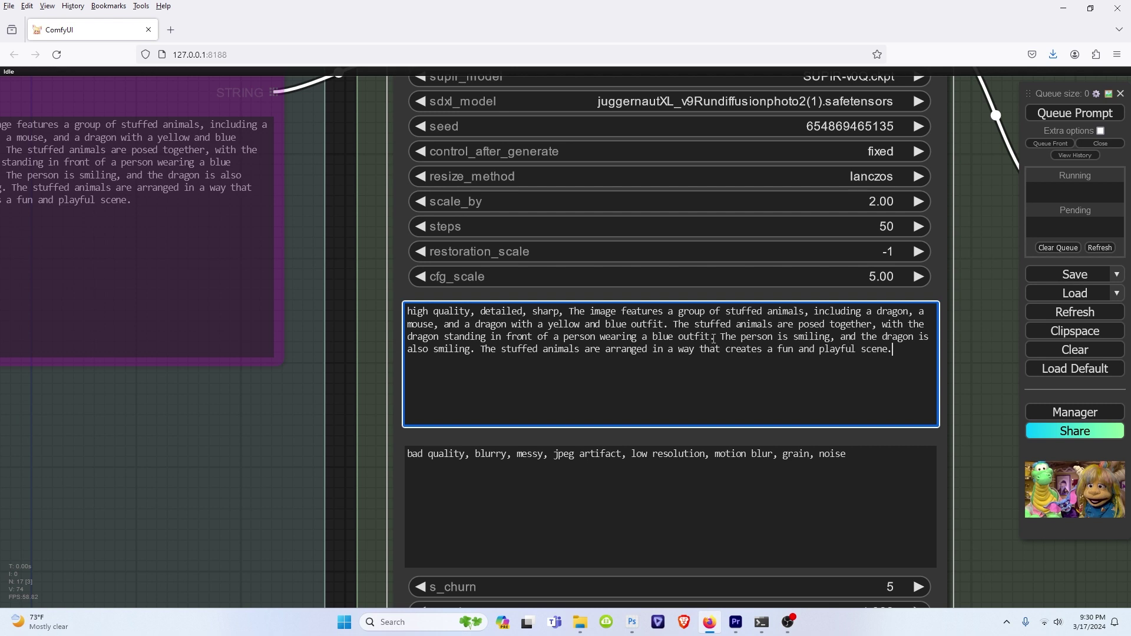
left_click_drag(714, 338, 475, 353)
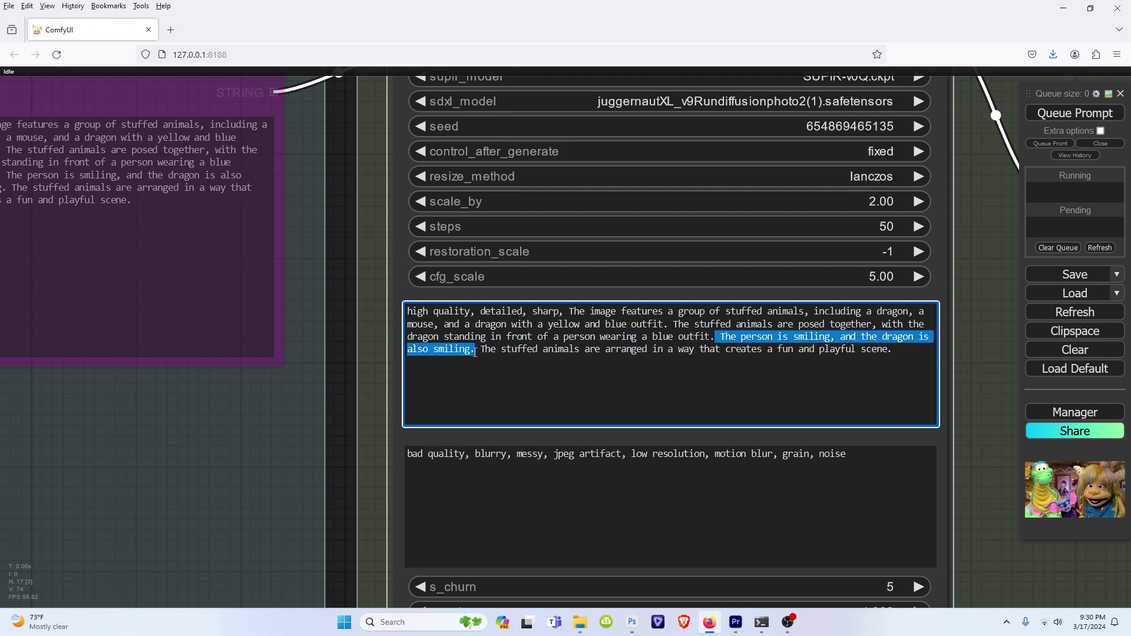
key("BackSpace")
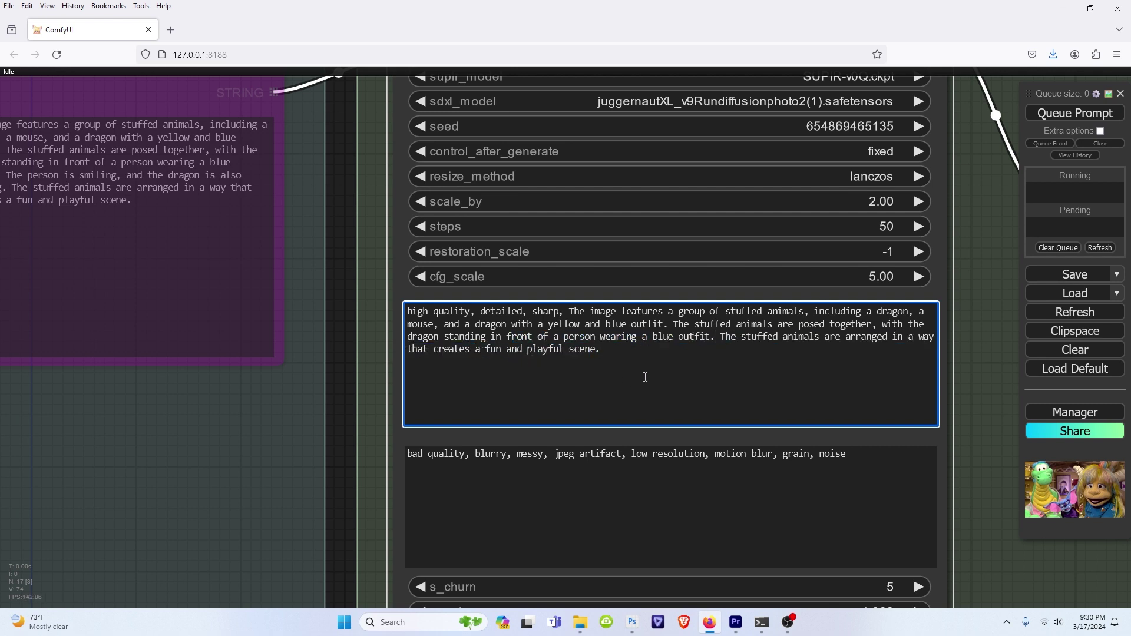
scroll(963, 379, "down", 1)
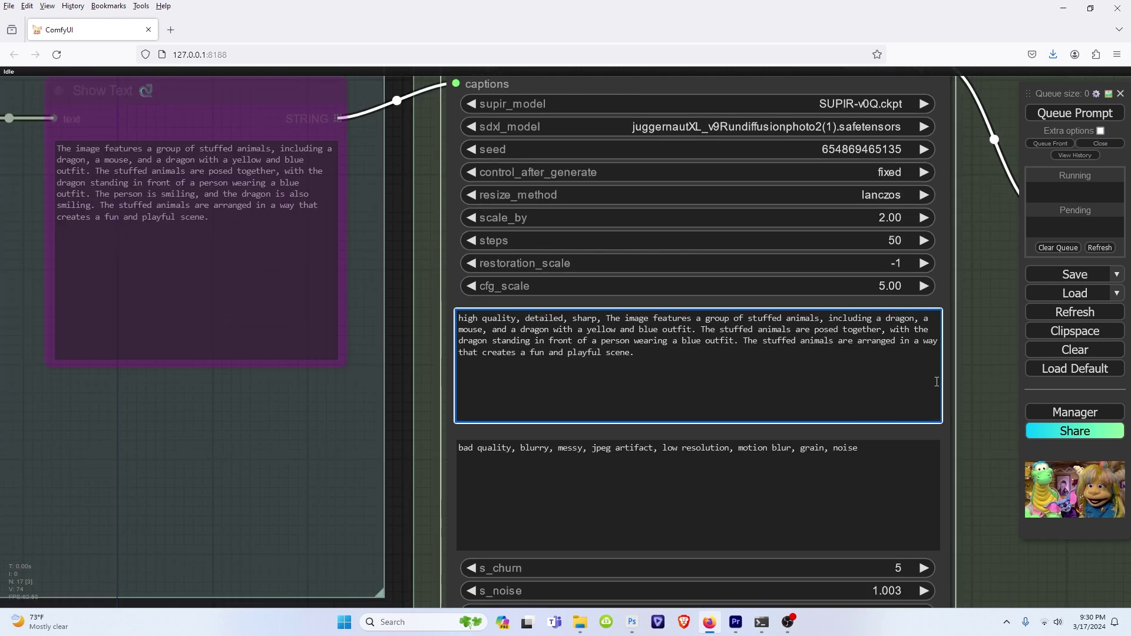
left_click_drag(948, 318, 867, 433)
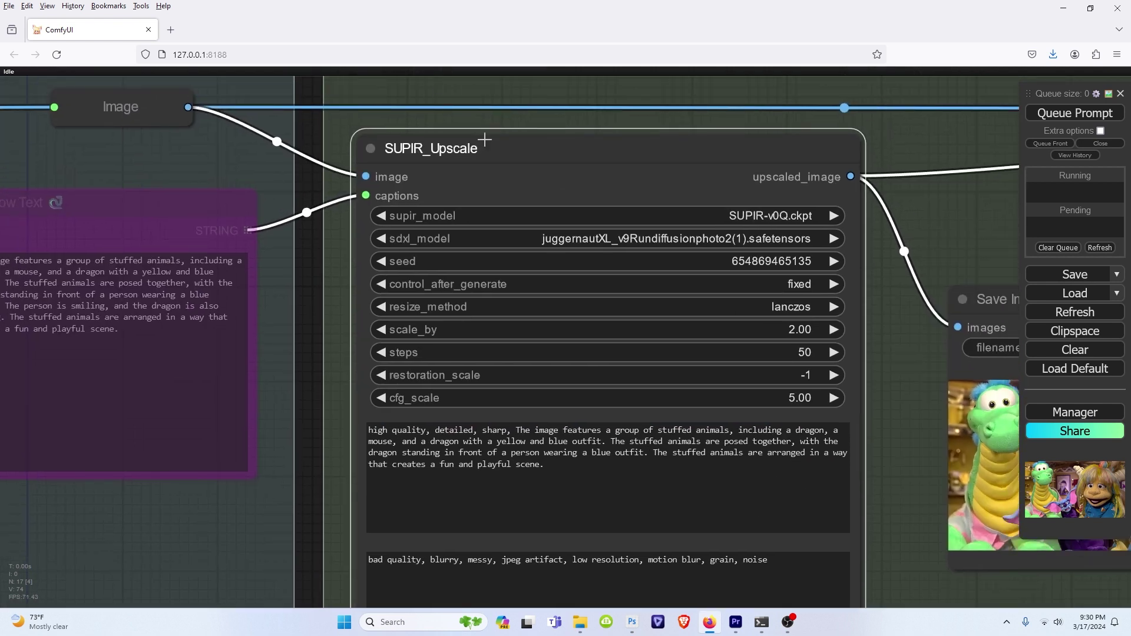
scroll(890, 186, "up", 4)
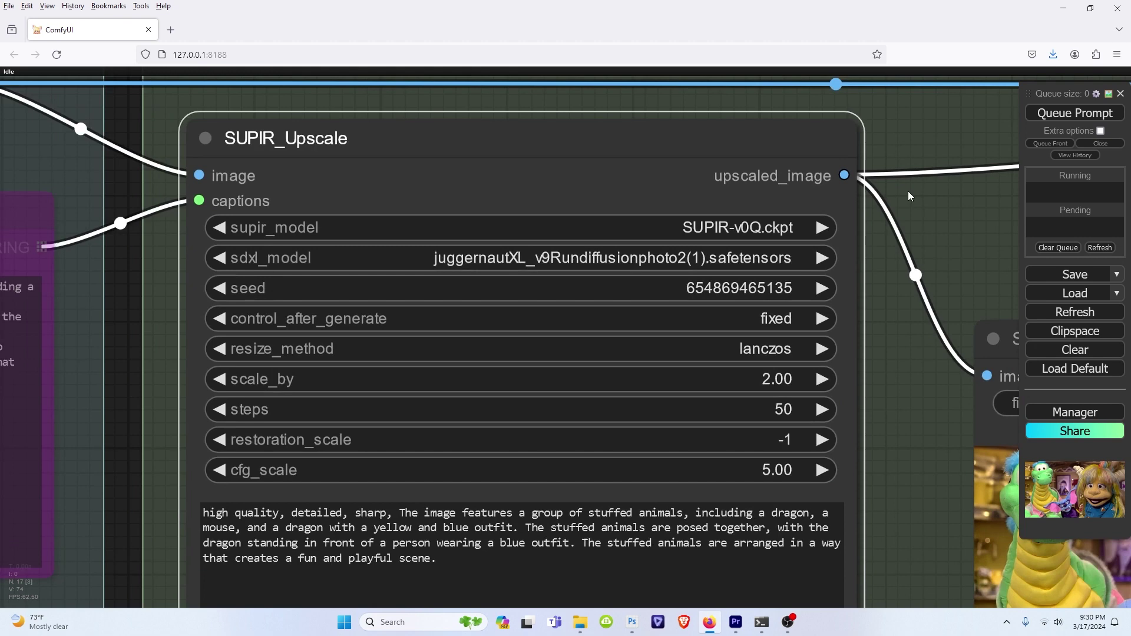
scroll(965, 219, "up", 1)
left_click_drag(915, 273, 991, 321)
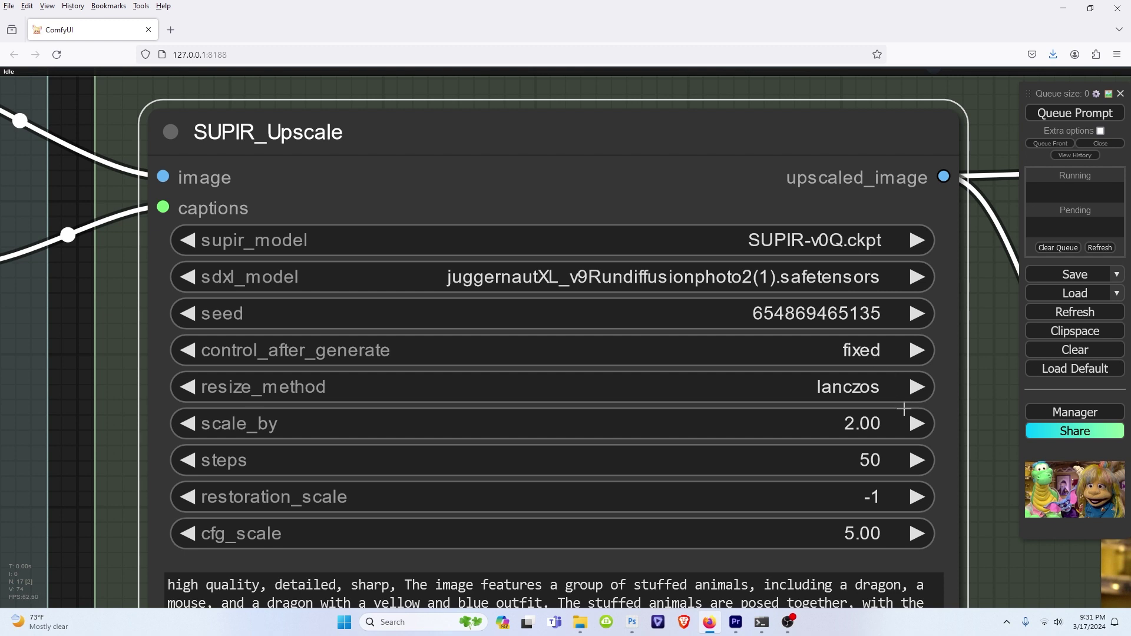
left_click_drag(950, 436, 941, 359)
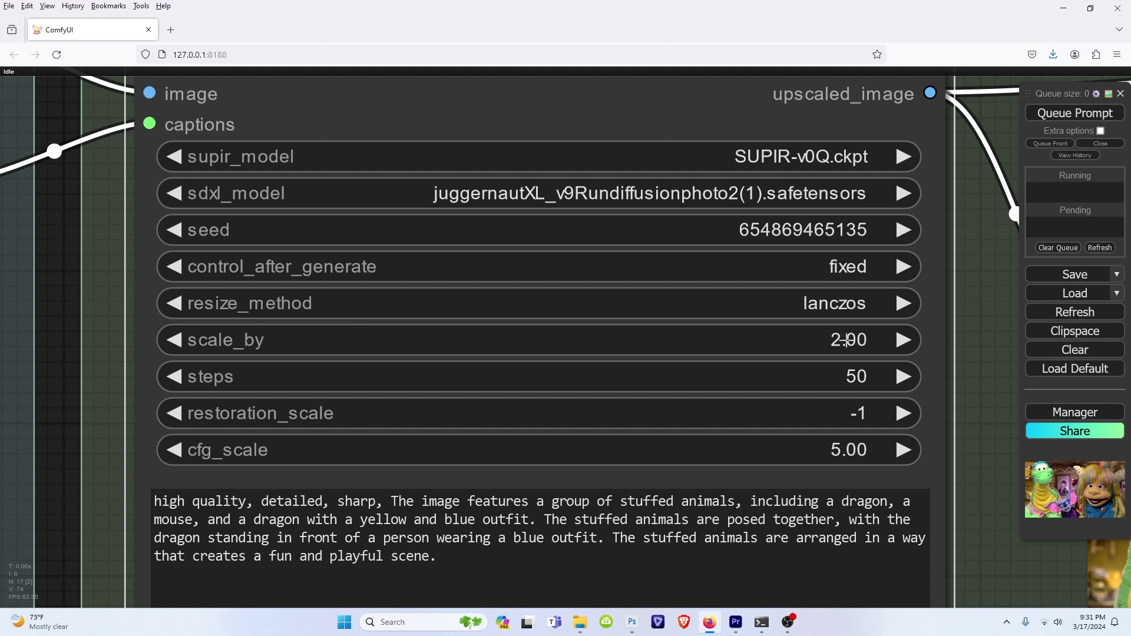
left_click(855, 375)
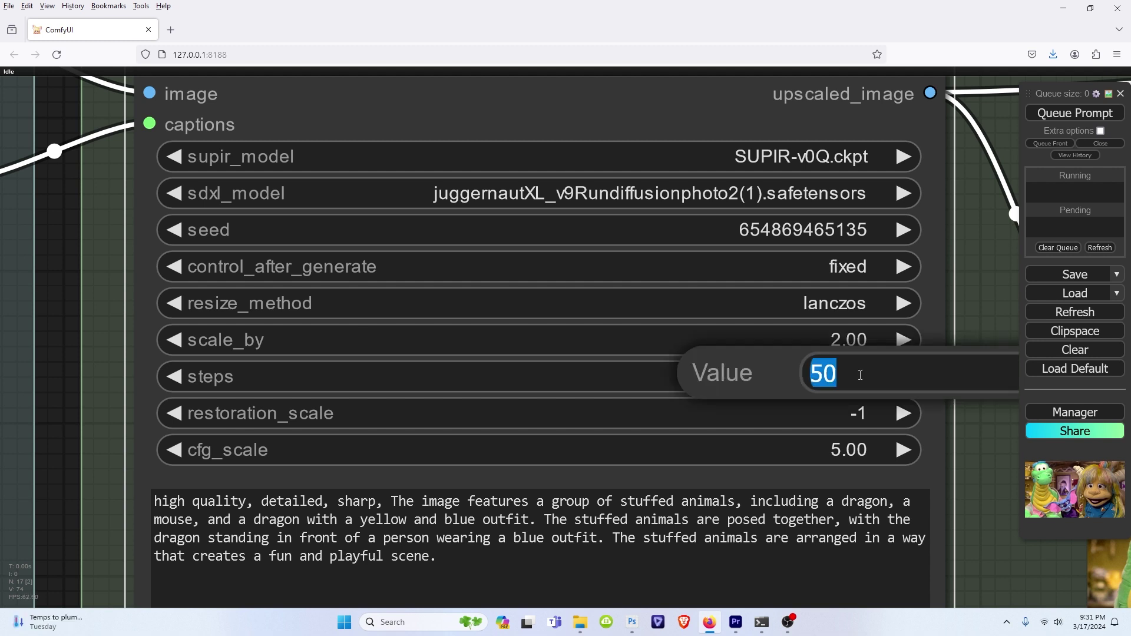
key("Return")
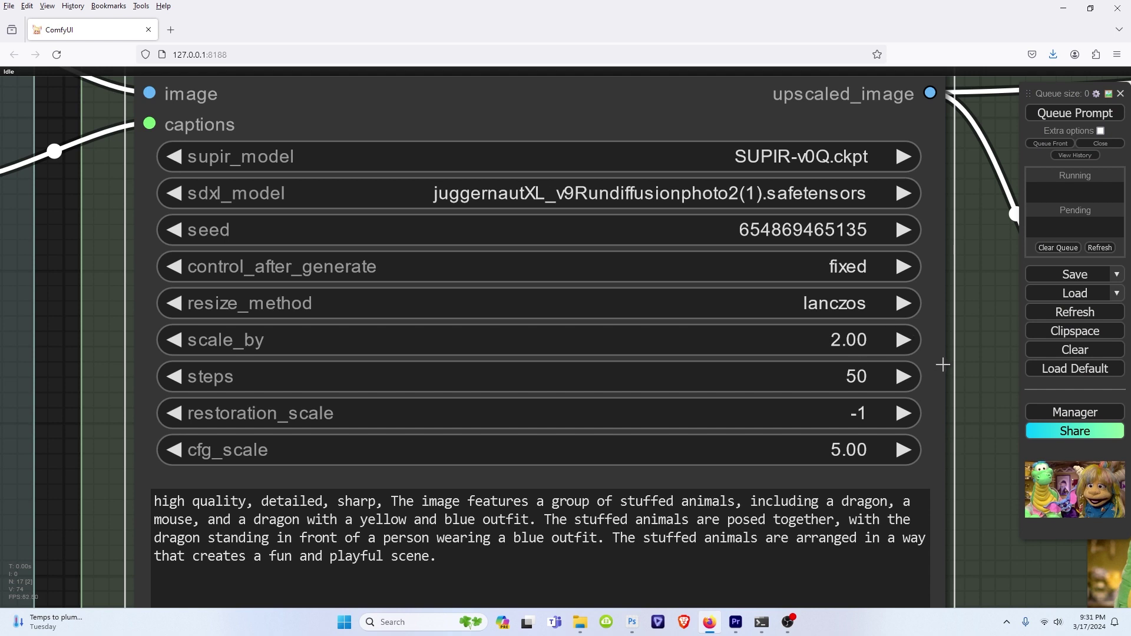
left_click_drag(943, 365, 935, 297)
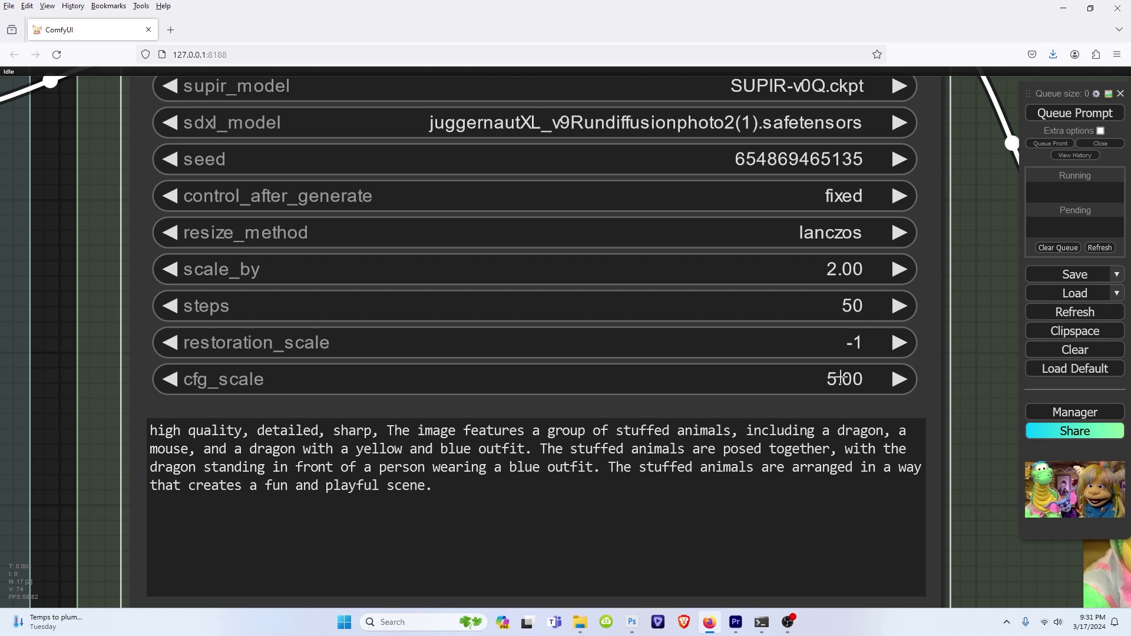
scroll(953, 391, "down", 4)
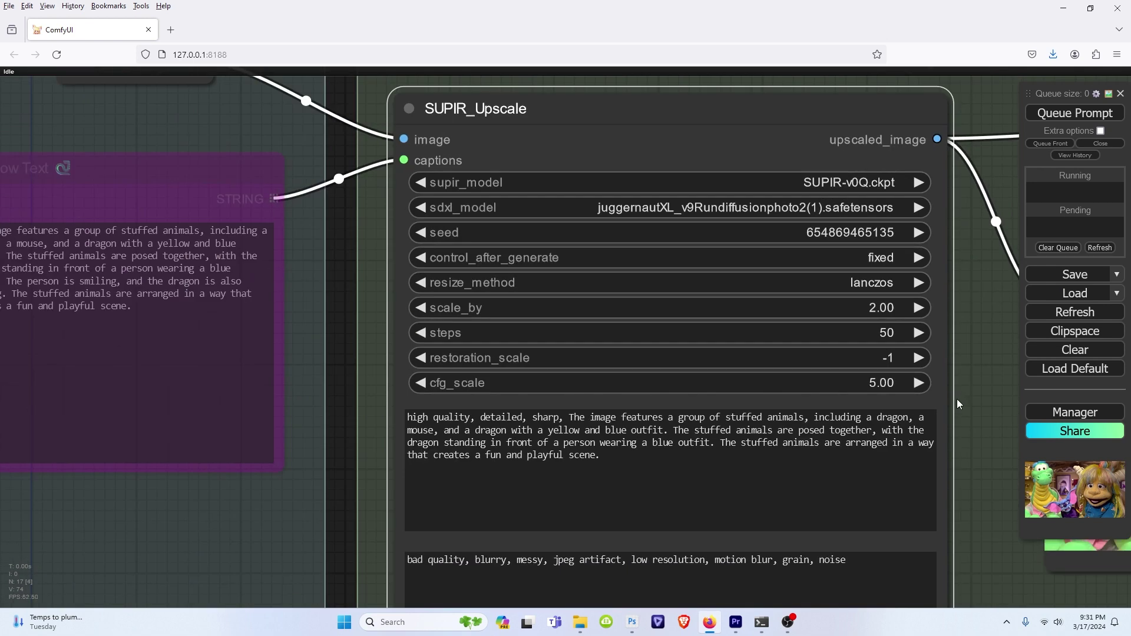
left_click_drag(938, 383, 888, 256)
left_click(708, 256)
left_click(841, 372)
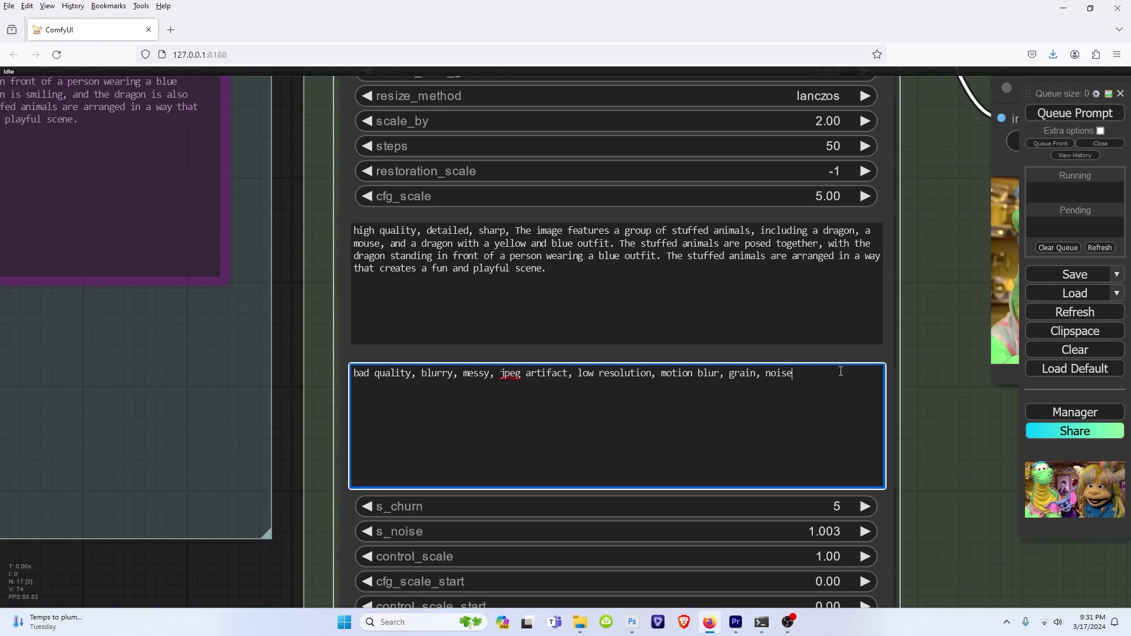
left_click_drag(935, 418, 433, 534)
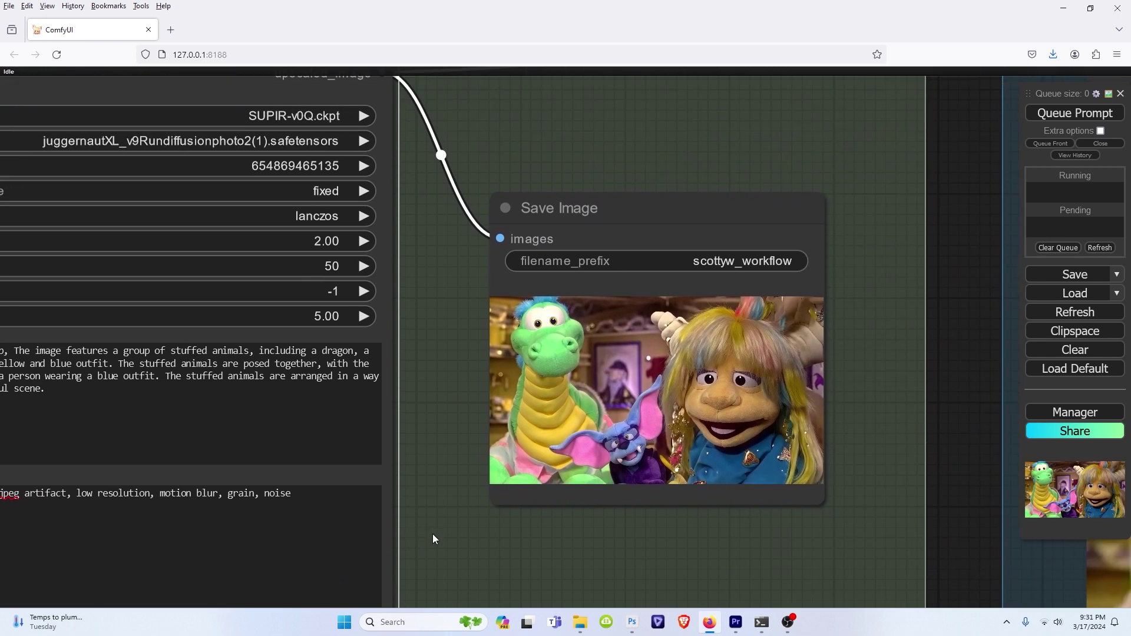
left_click_drag(935, 389, 624, 344)
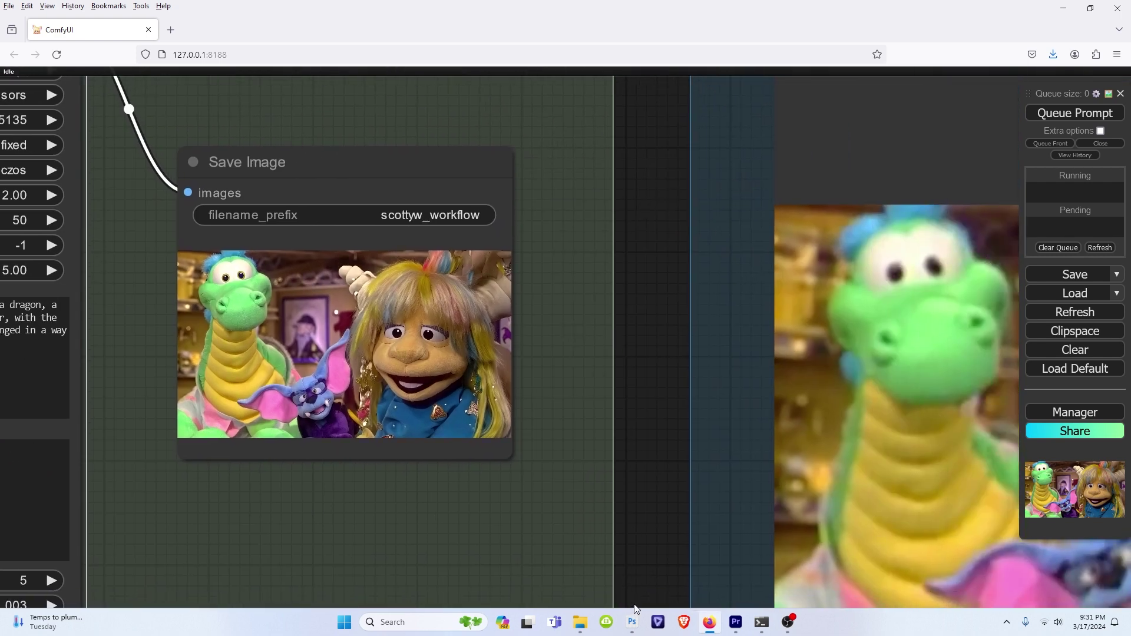
- In Photoshop, toggle Layer 1 off and on twice to compare it with Layer 0
left_click(632, 618)
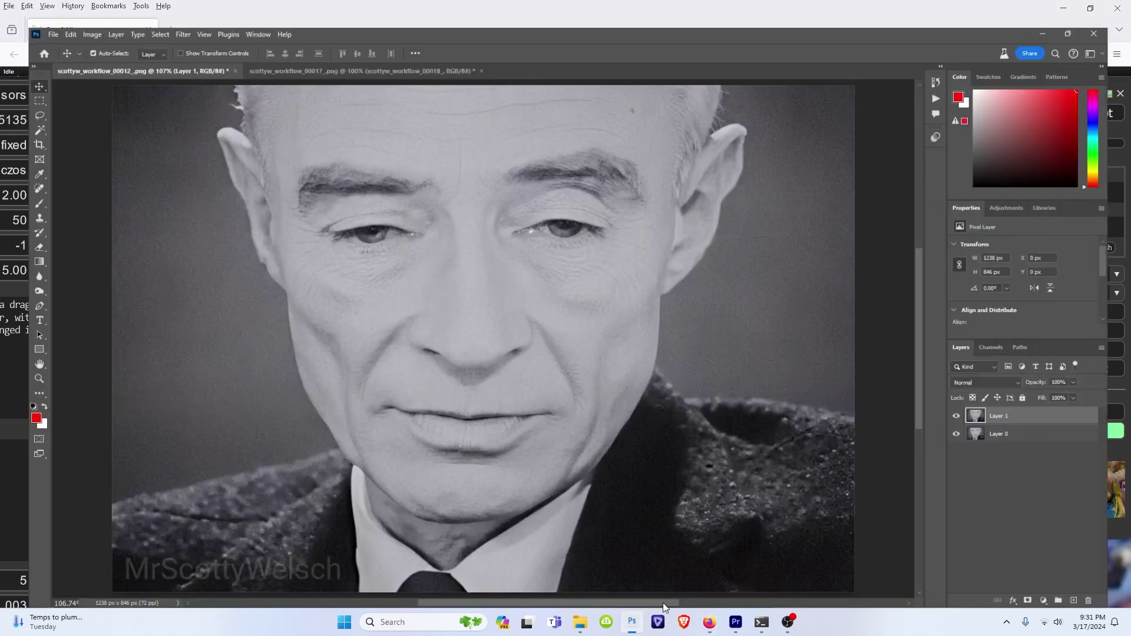
left_click(972, 407)
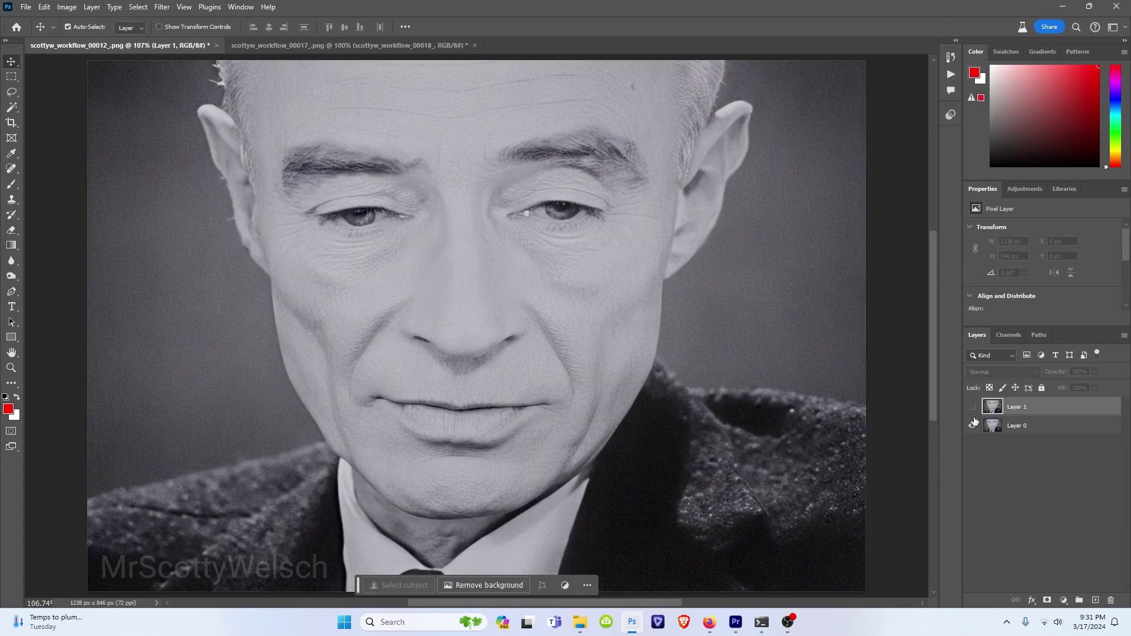
left_click(972, 407)
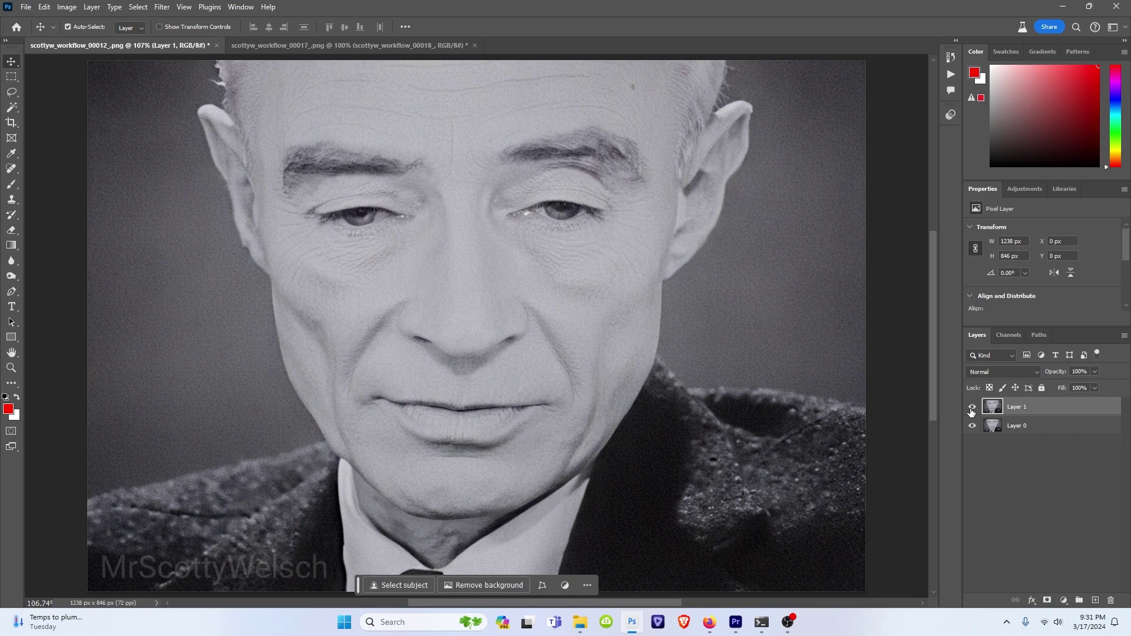
left_click(972, 407)
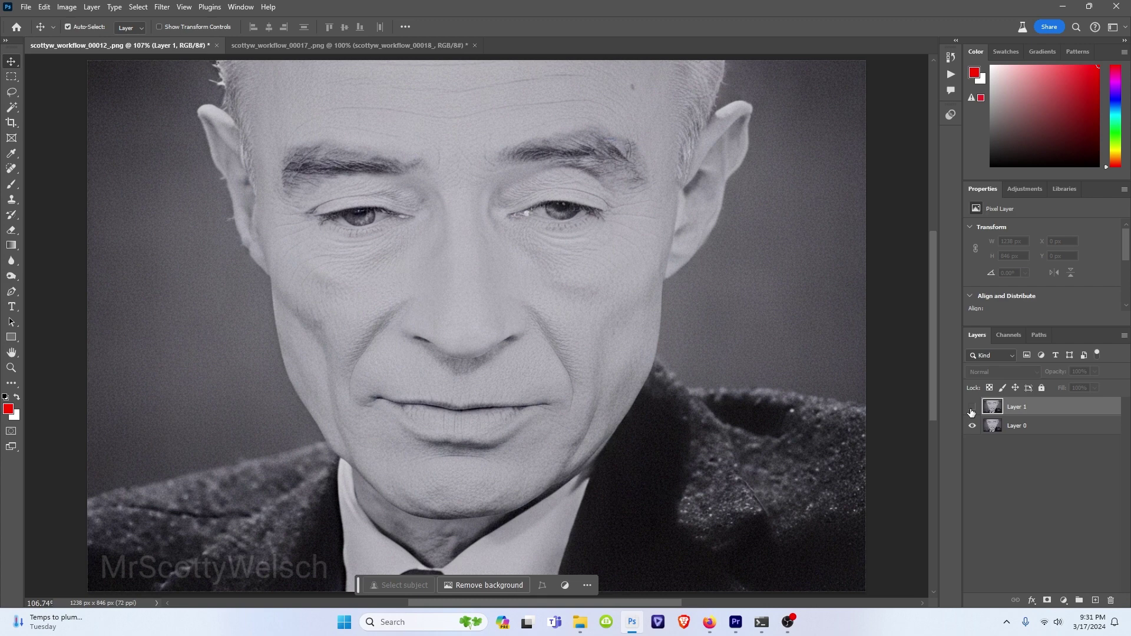
left_click(972, 411)
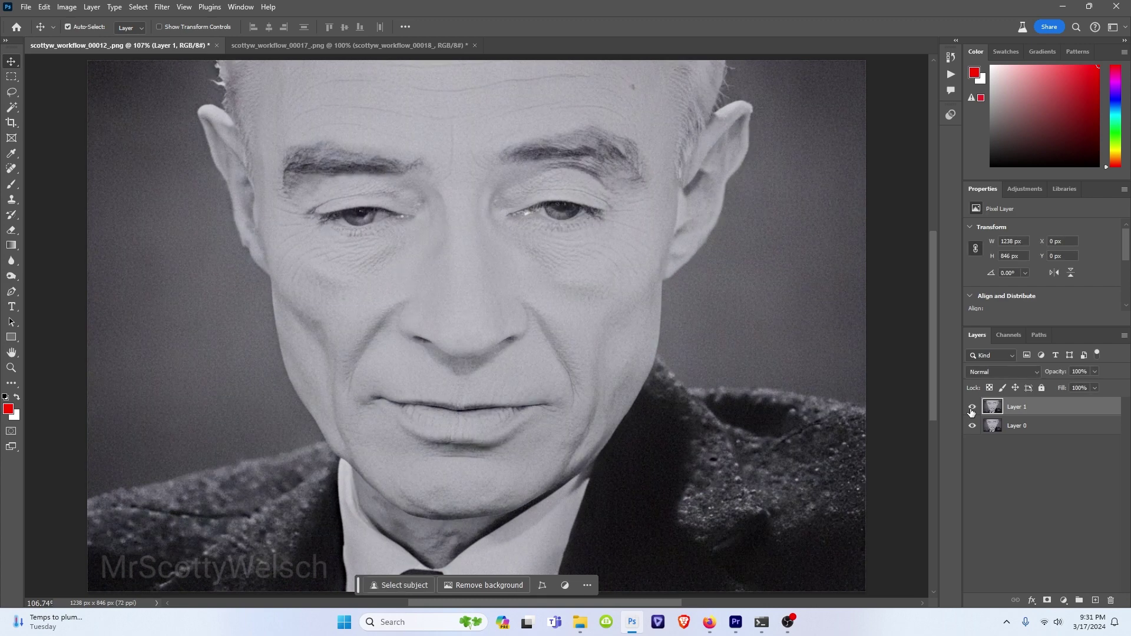
- Open the scottyw_workflow_00017_.png document and fit it to the screen
left_click(317, 45)
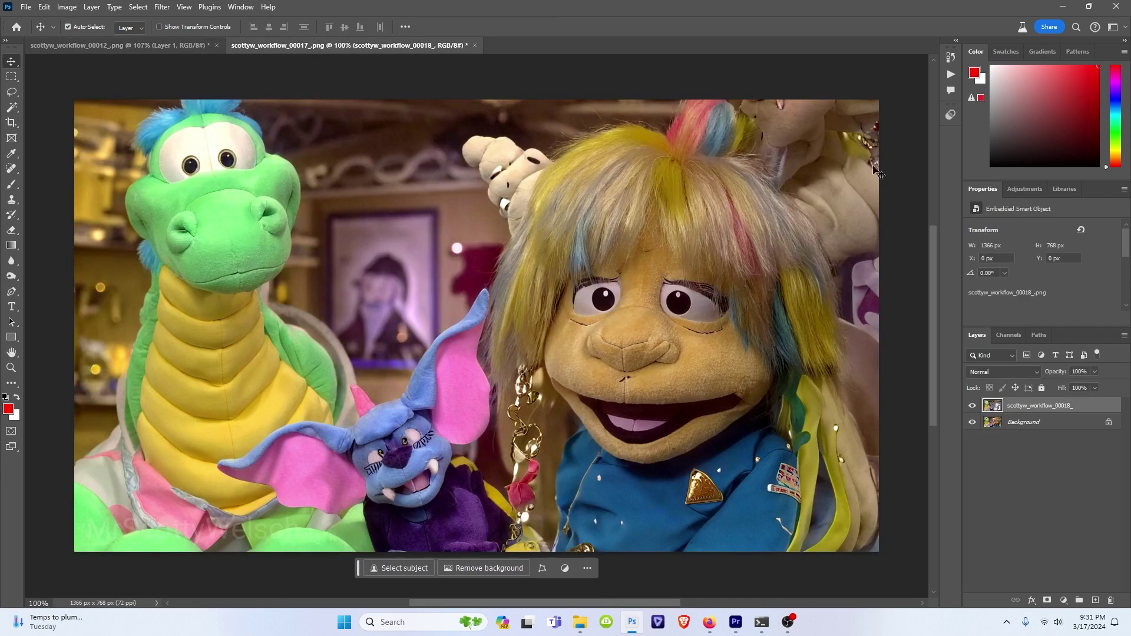
left_click(11, 367)
right_click(594, 333)
left_click(612, 338)
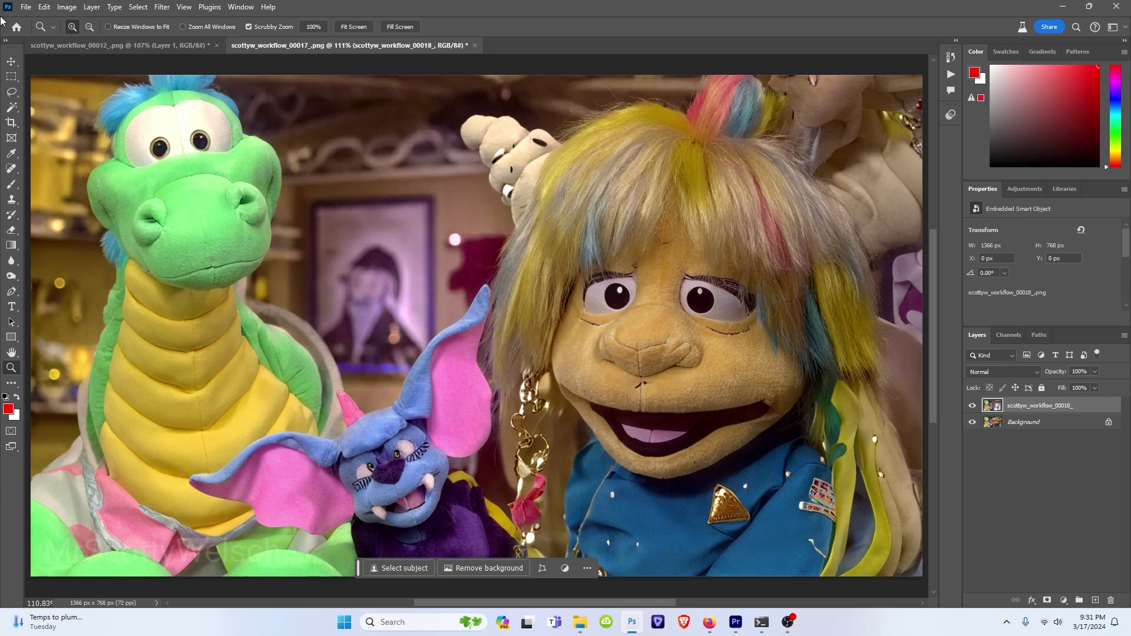
left_click(12, 61)
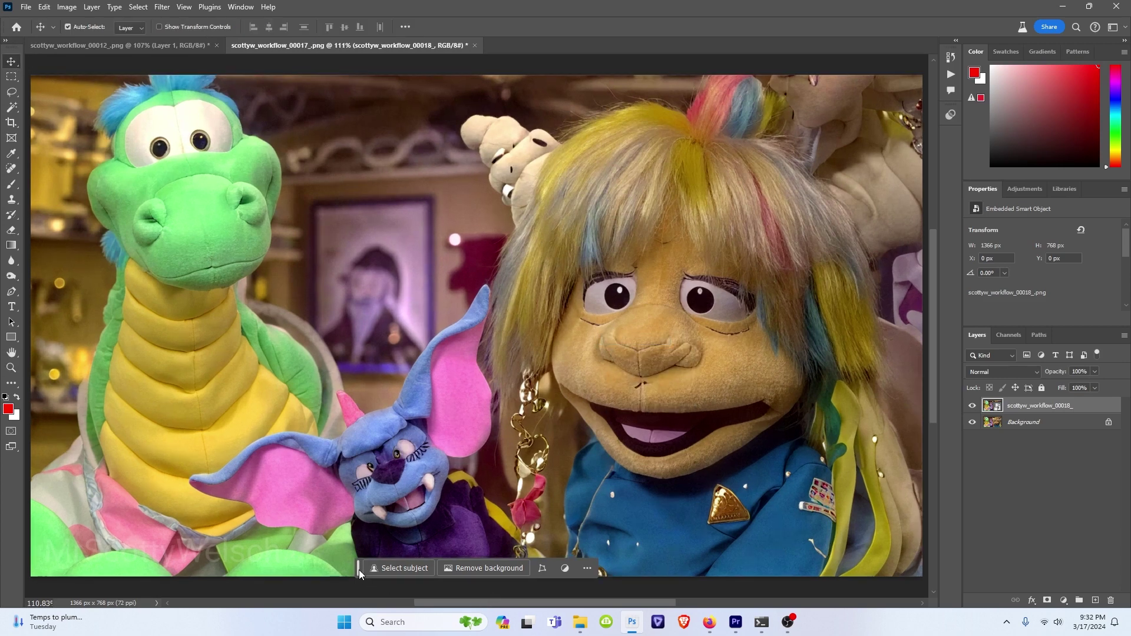
left_click_drag(360, 574, 363, 595)
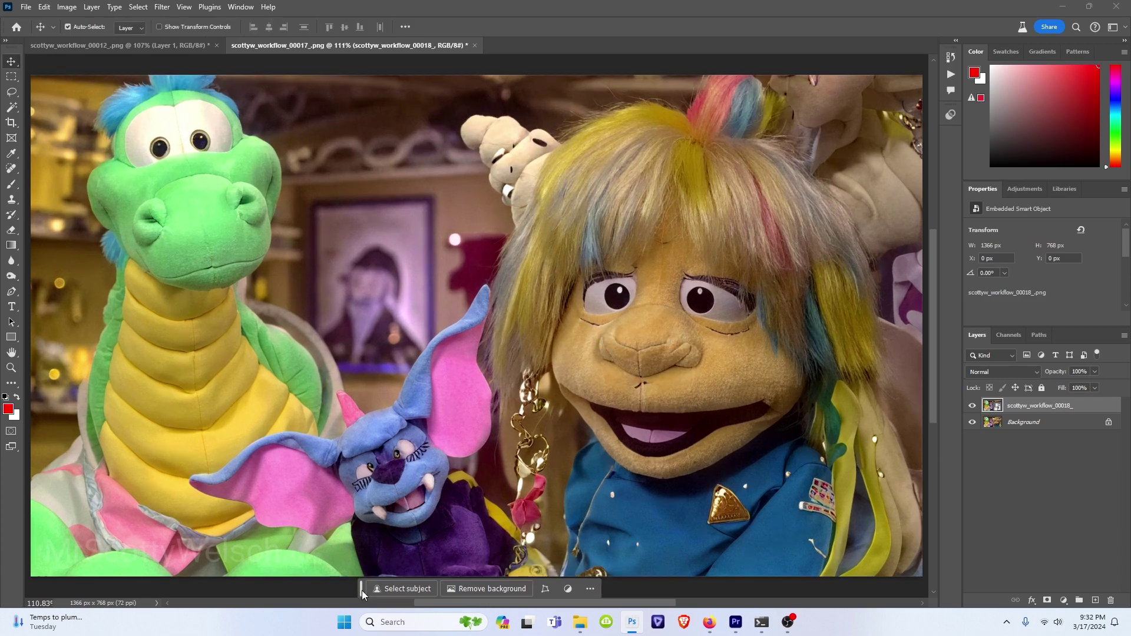
- Toggle the top layer to compare, ending with it hidden so Background shows
left_click(972, 407)
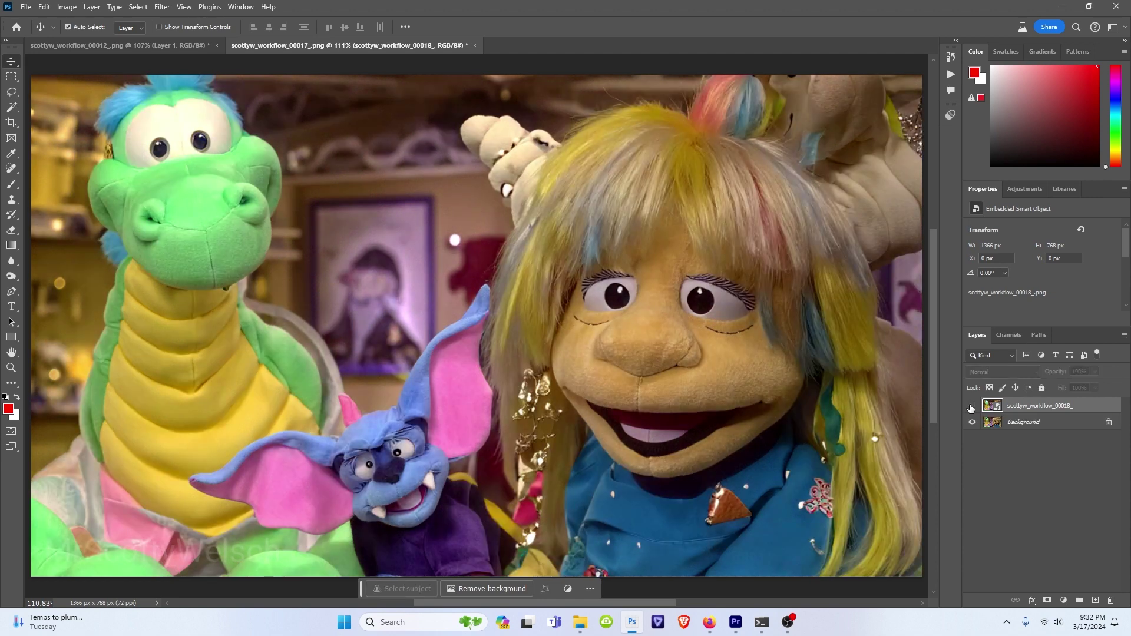
left_click(971, 407)
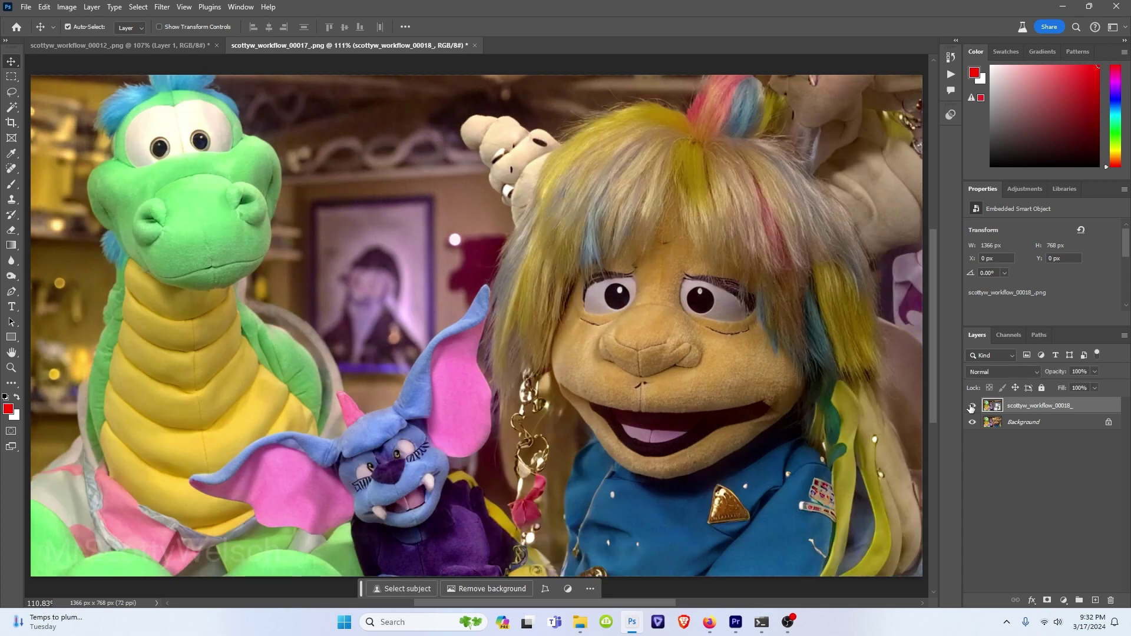
left_click(972, 407)
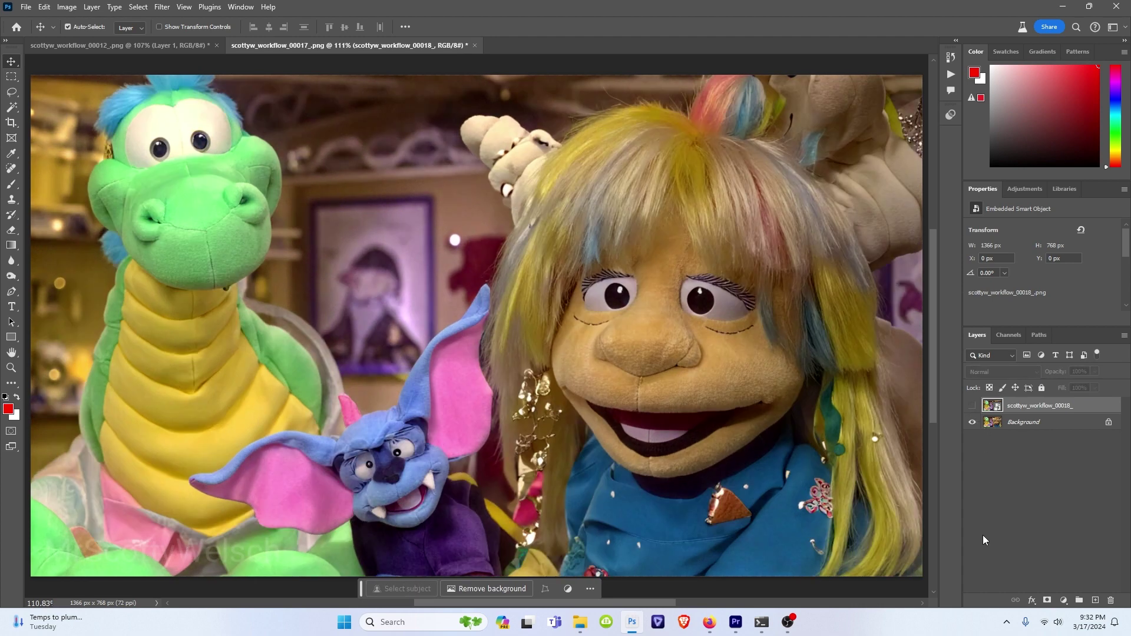